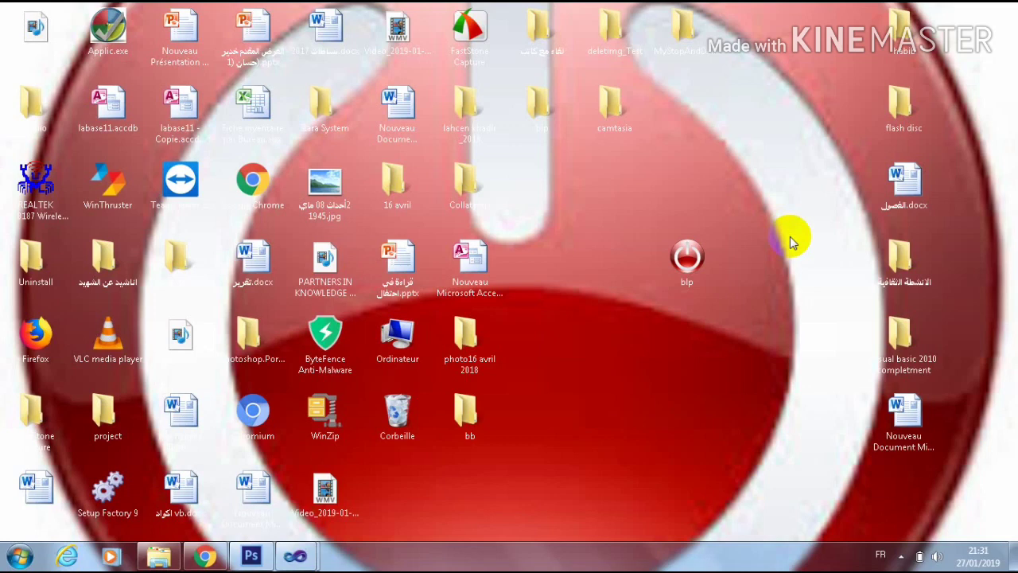
# Launch the blp program from the desktop and log in with the username and account password
pyautogui.click(685, 261)
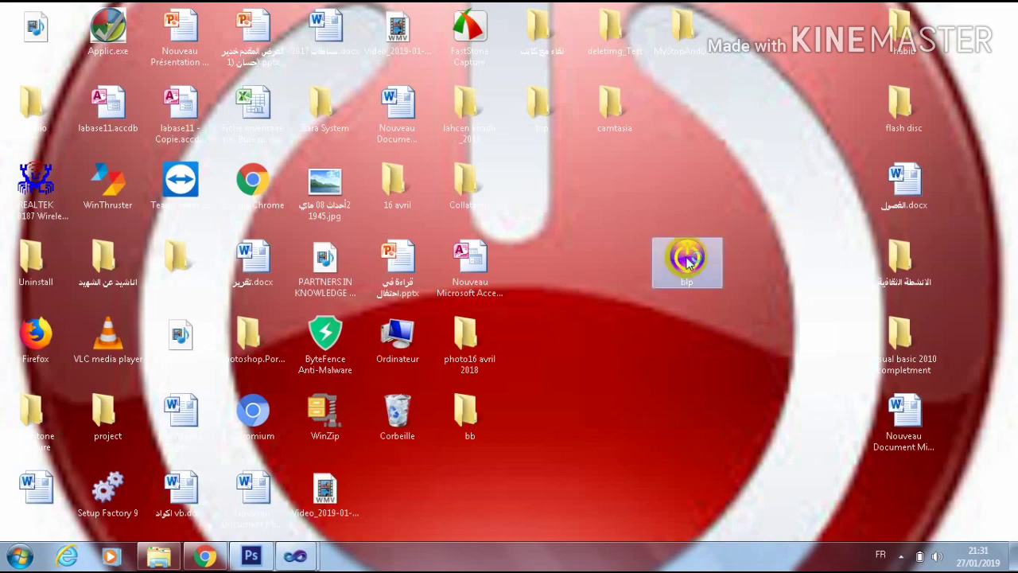
pyautogui.doubleClick(687, 261)
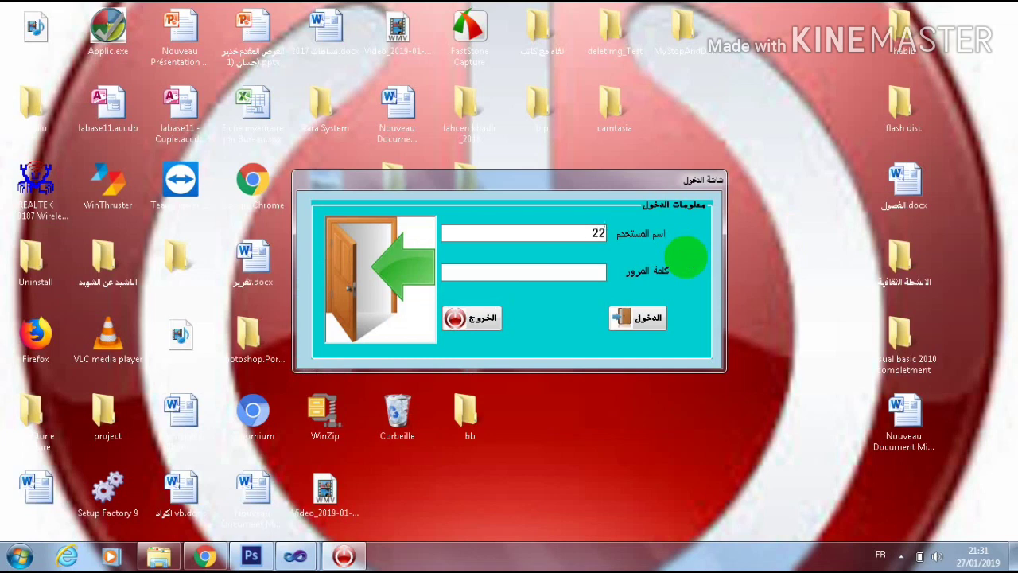
pyautogui.click(583, 274)
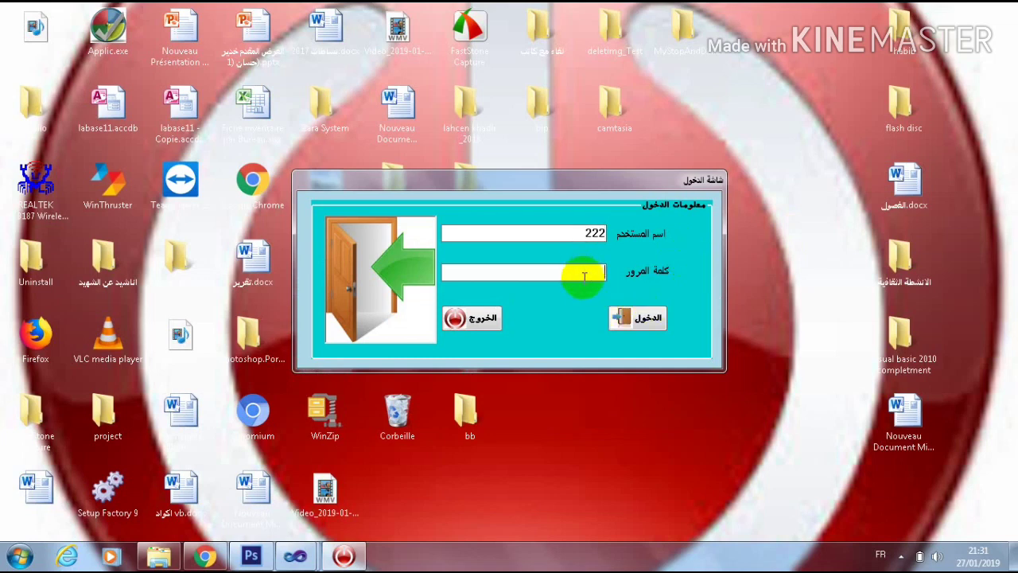
pyautogui.click(648, 318)
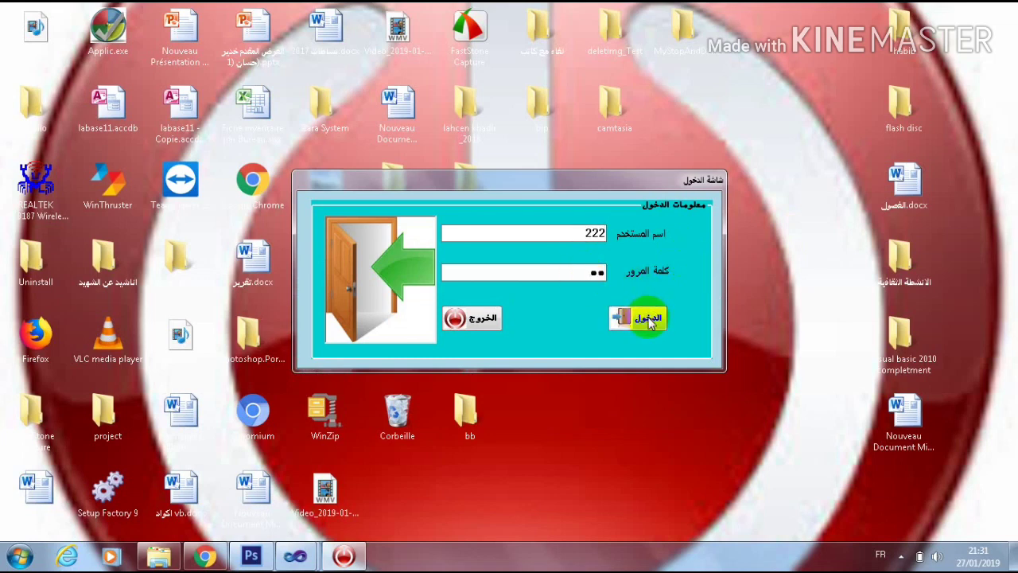
pyautogui.click(587, 325)
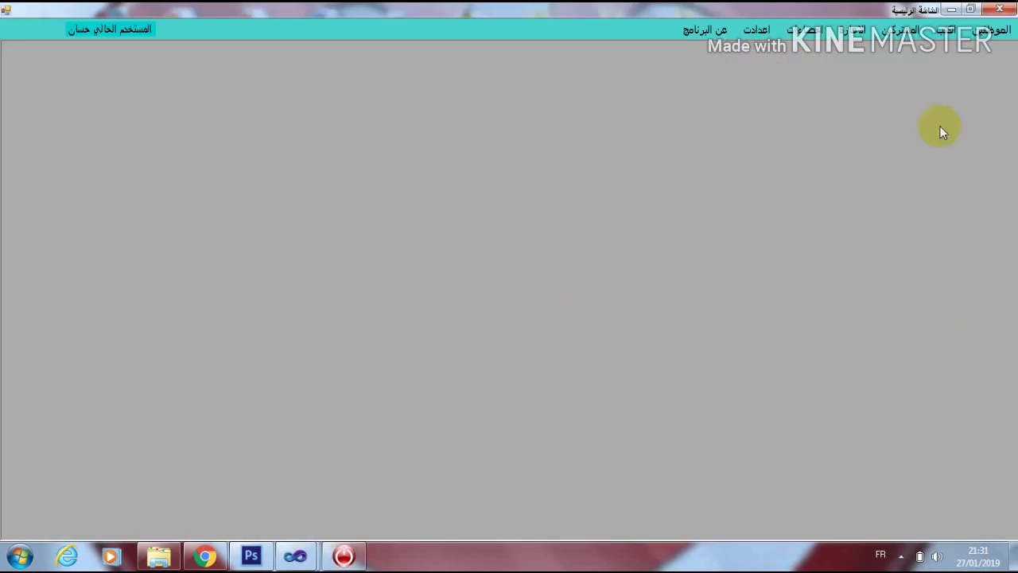
# Open the new employee screen with the manager's username and password, and view the employee photo picker without choosing a file
pyautogui.click(1001, 32)
pyautogui.click(981, 47)
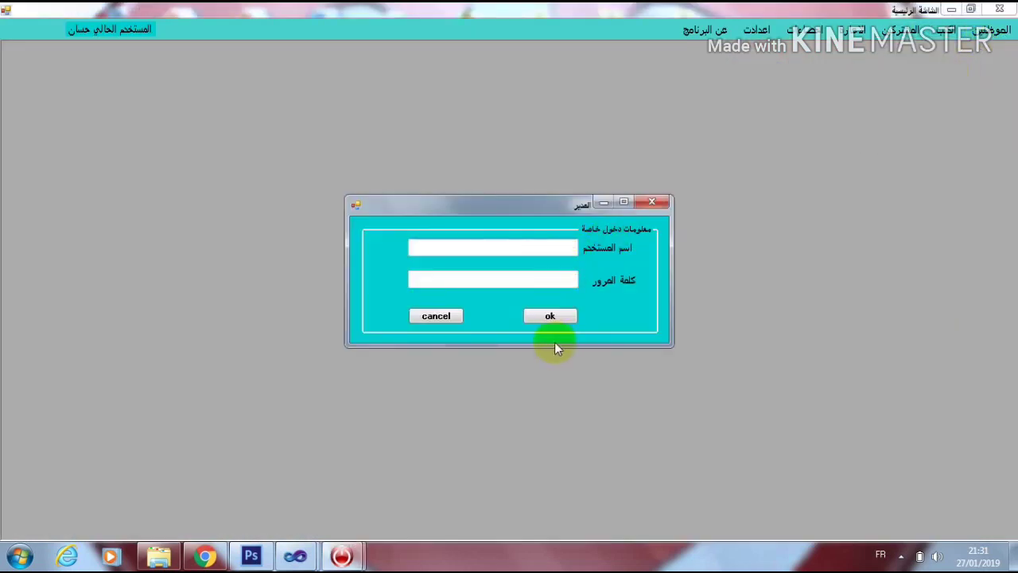
pyautogui.click(550, 317)
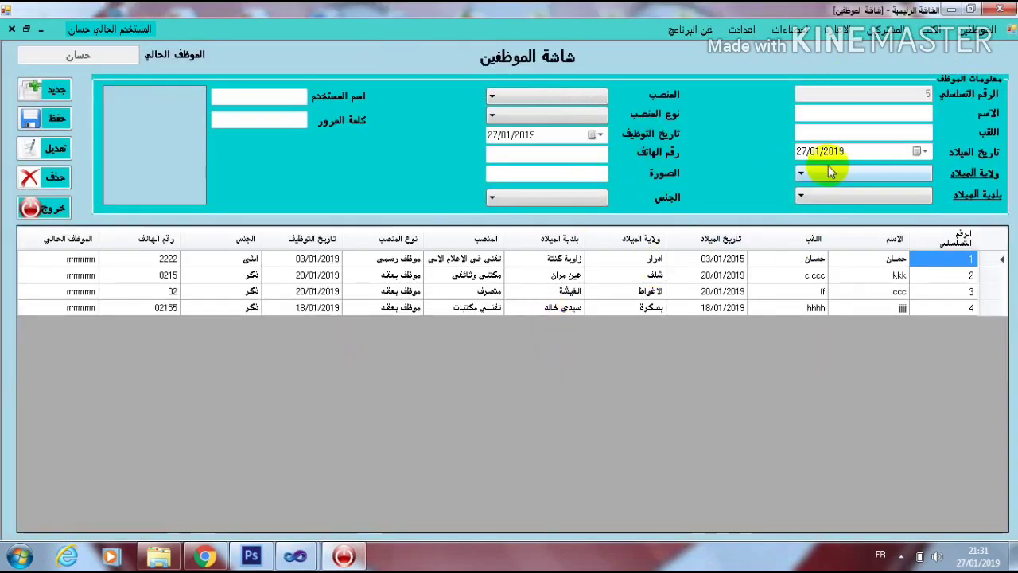
pyautogui.click(180, 130)
pyautogui.click(487, 28)
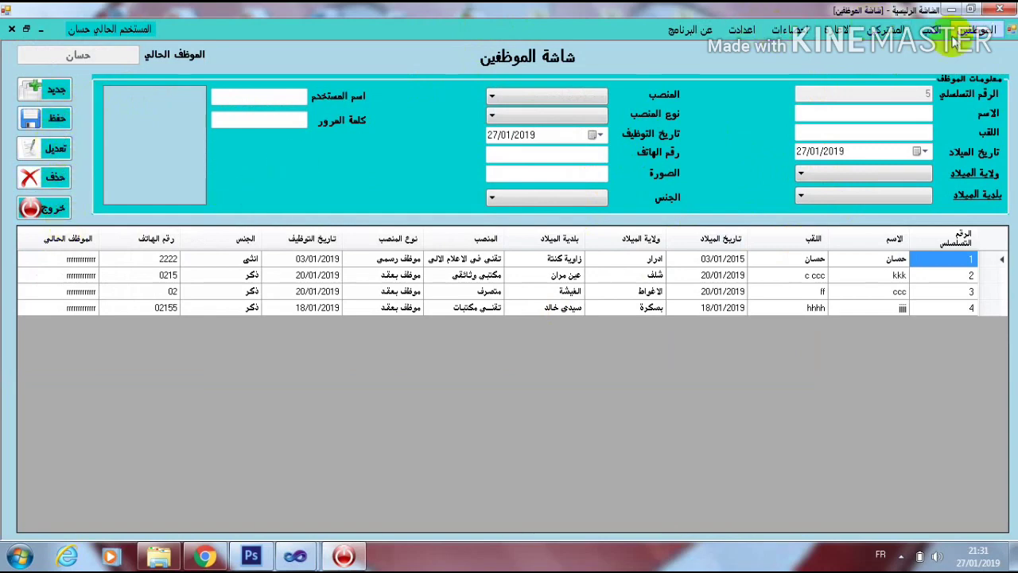
# View the add-municipality (اضافة بلدية) and add-province (اضافة ولاية) forms from the employee commands, closing each one
pyautogui.click(986, 32)
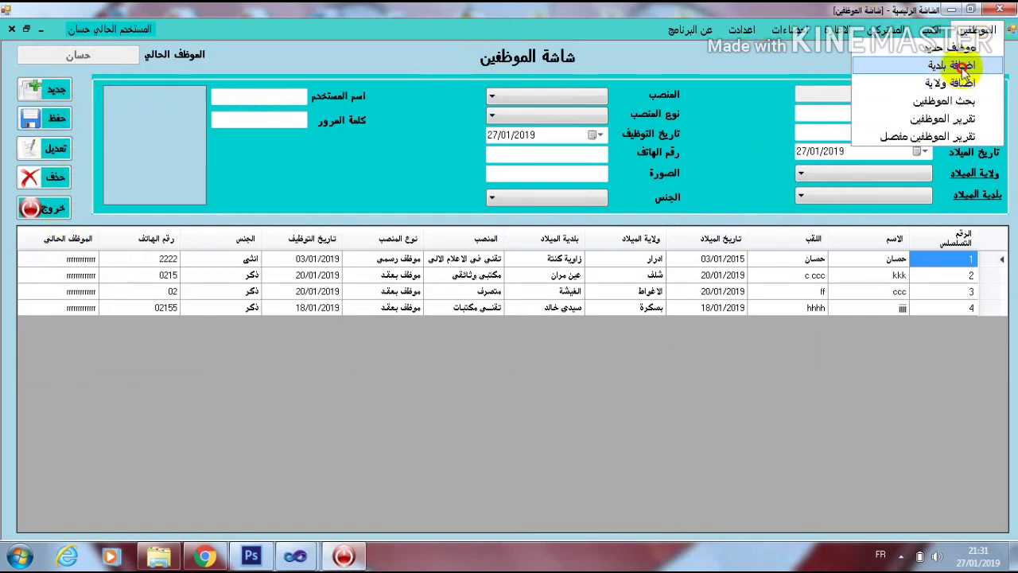
pyautogui.click(963, 68)
pyautogui.click(718, 119)
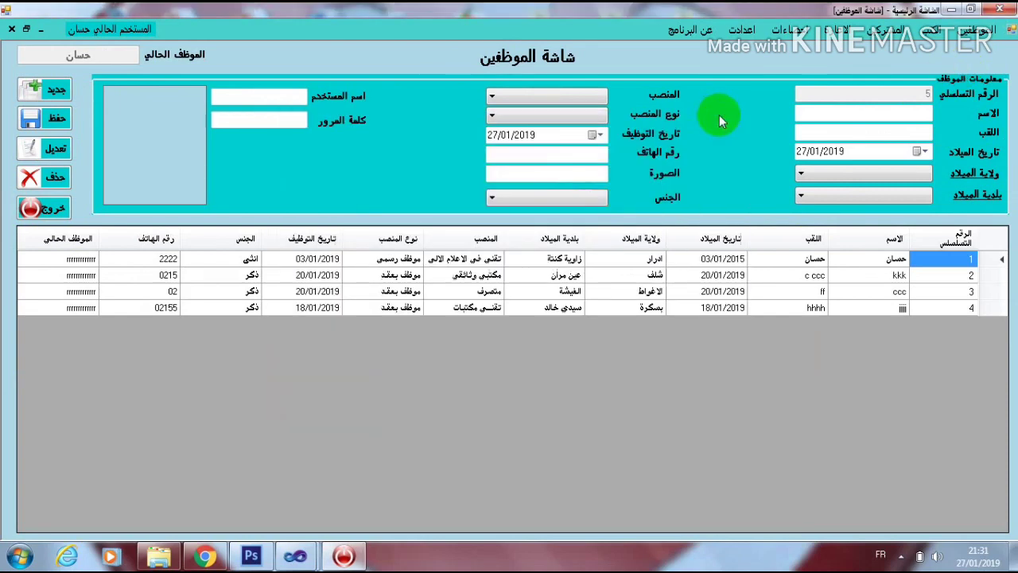
pyautogui.click(977, 30)
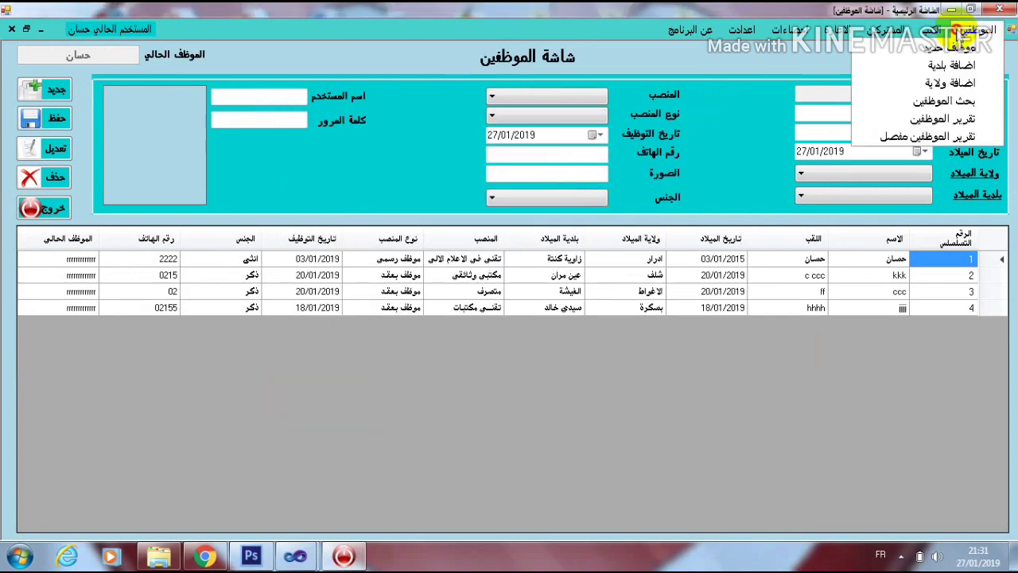
pyautogui.click(959, 82)
pyautogui.click(732, 118)
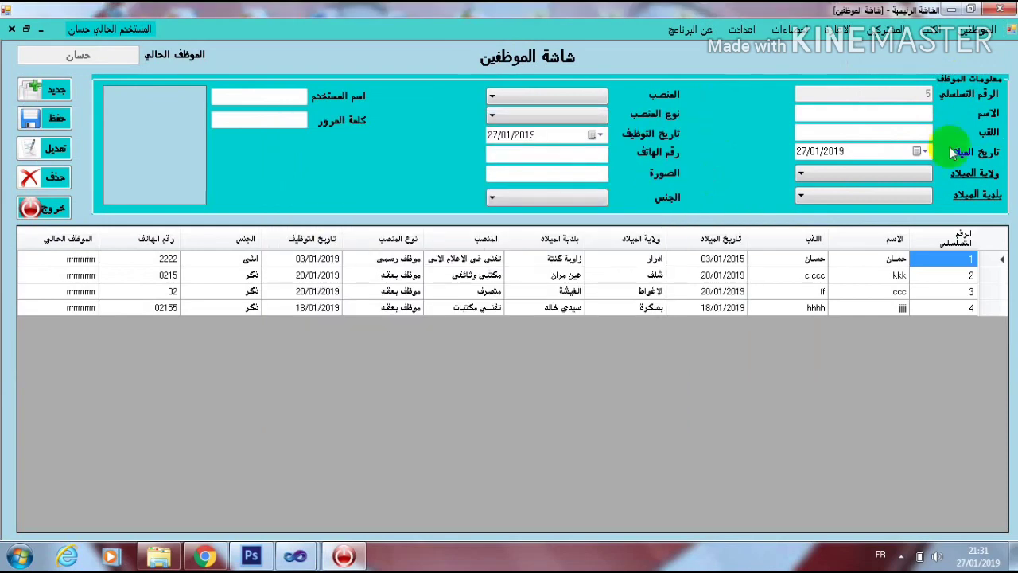
# View the forms linked to the employee's birth province and birth municipality, and close the employee screen
pyautogui.click(972, 176)
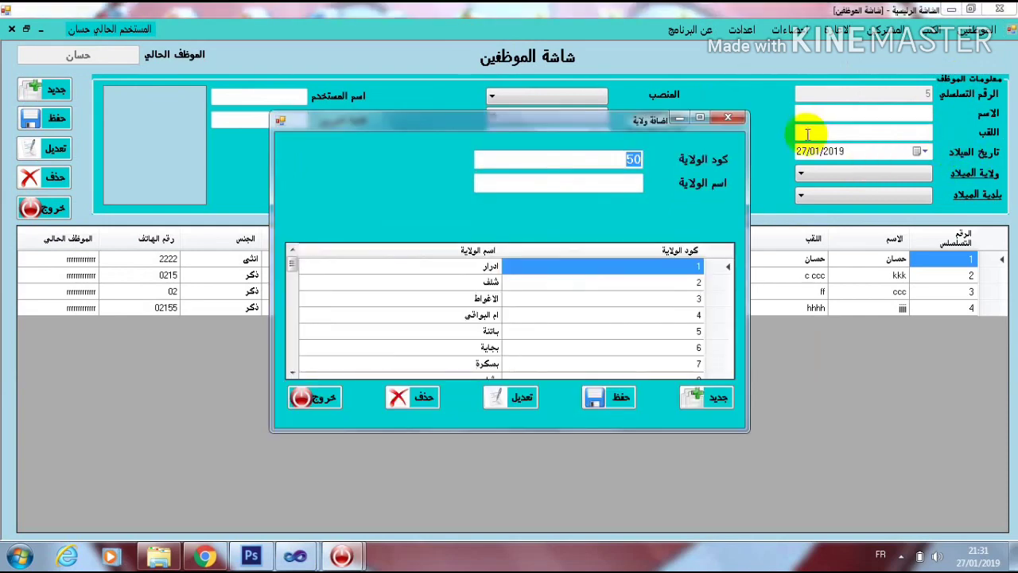
pyautogui.click(734, 119)
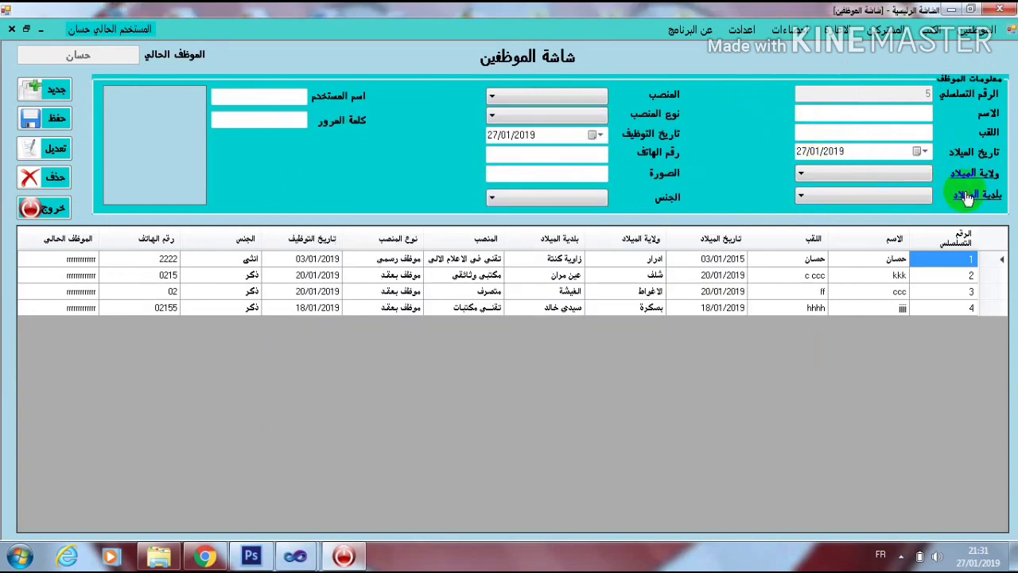
pyautogui.click(966, 197)
pyautogui.click(732, 119)
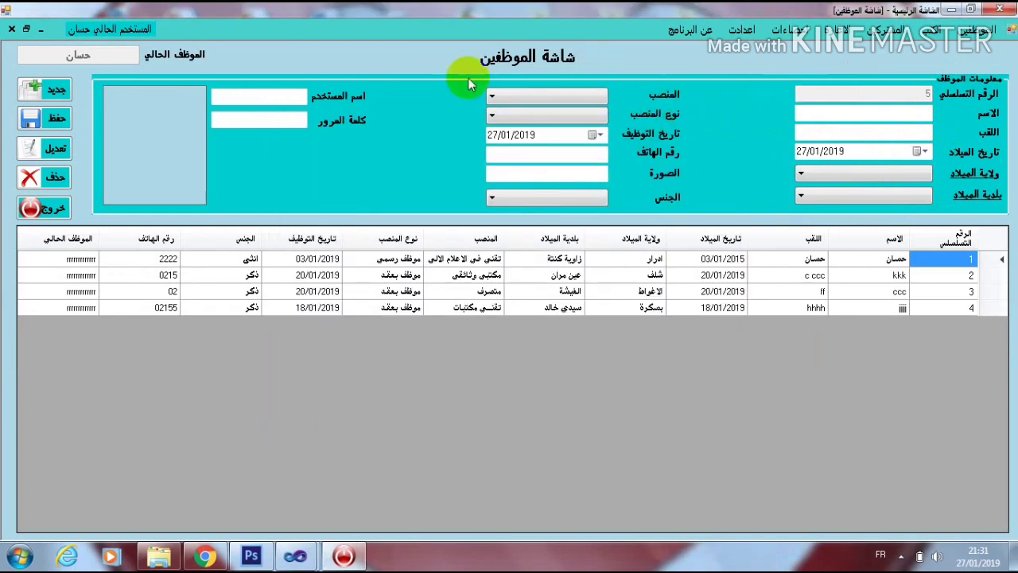
pyautogui.click(13, 31)
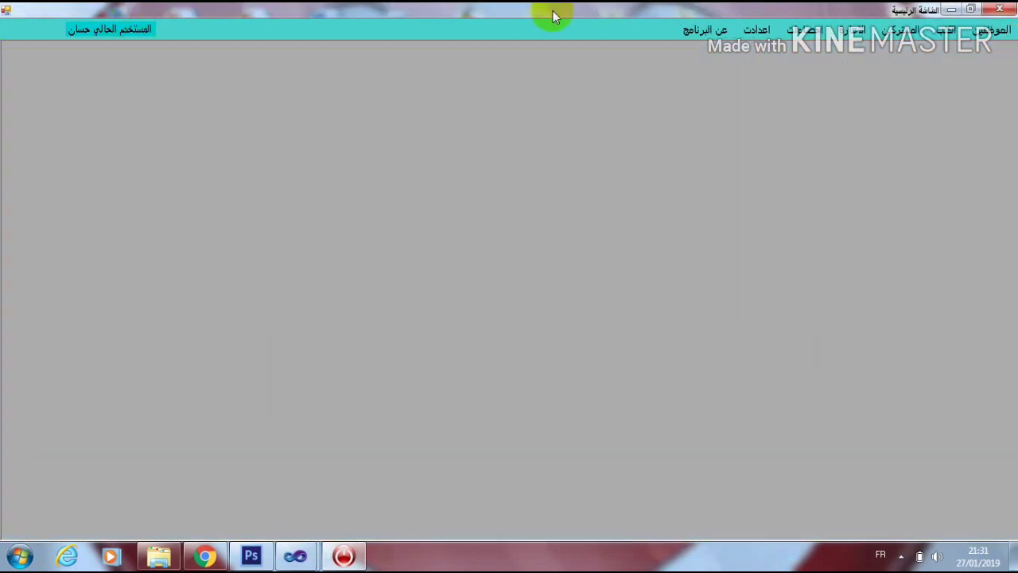
# Open the new book screen and view the cover image picker without choosing a file
pyautogui.click(943, 32)
pyautogui.click(940, 47)
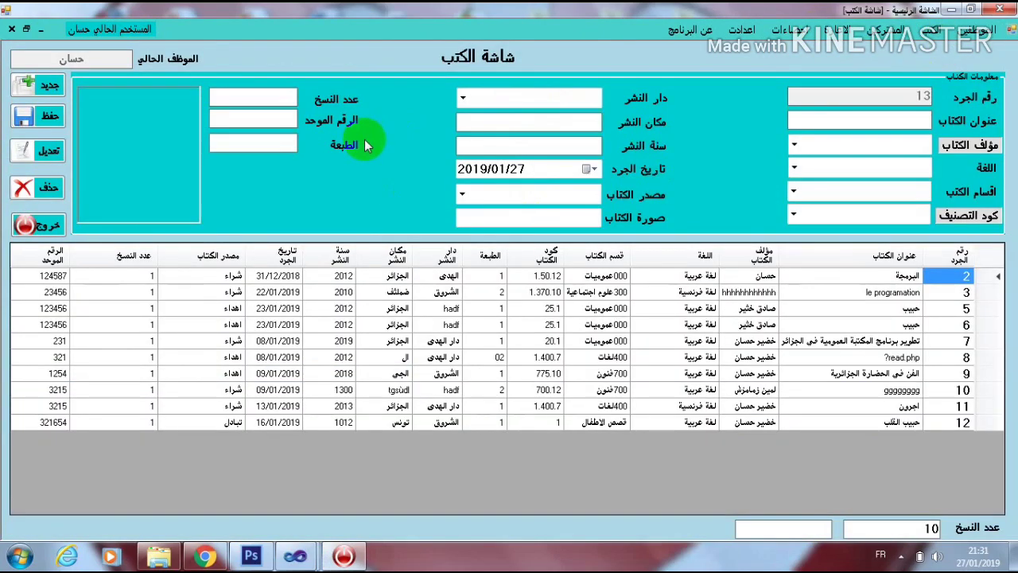
pyautogui.click(117, 142)
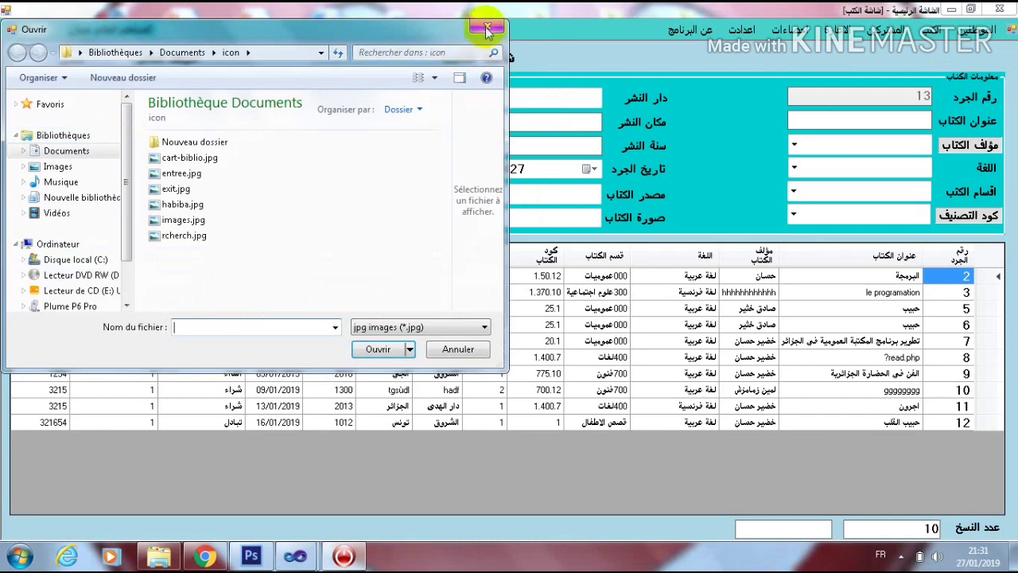
pyautogui.click(488, 30)
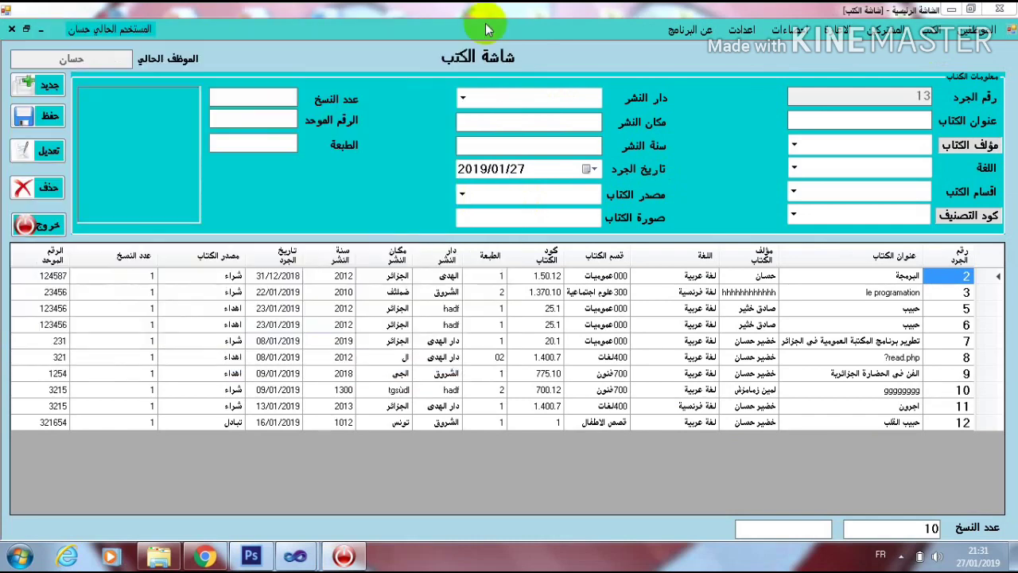
# View the author, classification code and publisher forms linked to the book record, and exit the book screen
pyautogui.click(960, 149)
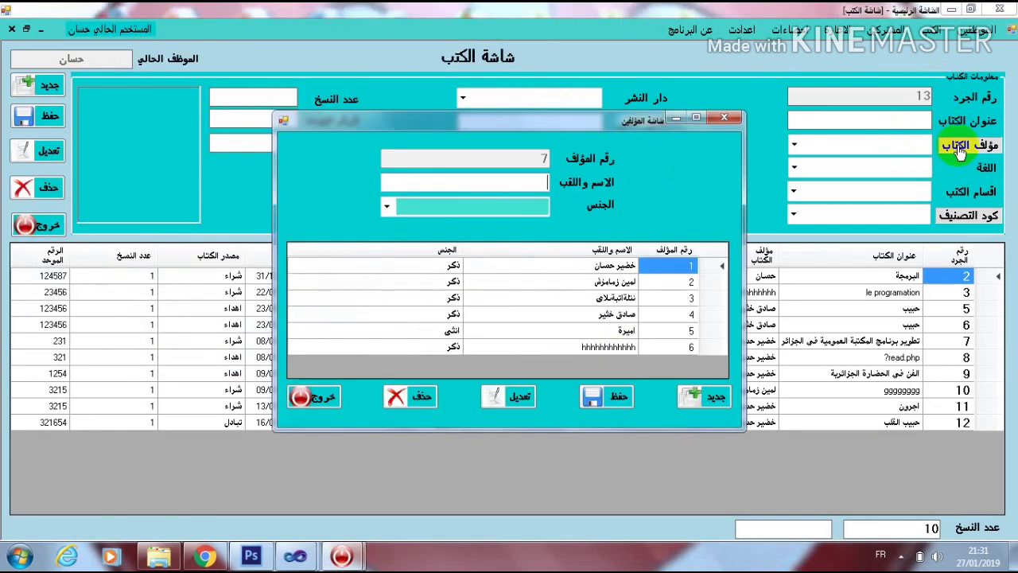
pyautogui.click(720, 118)
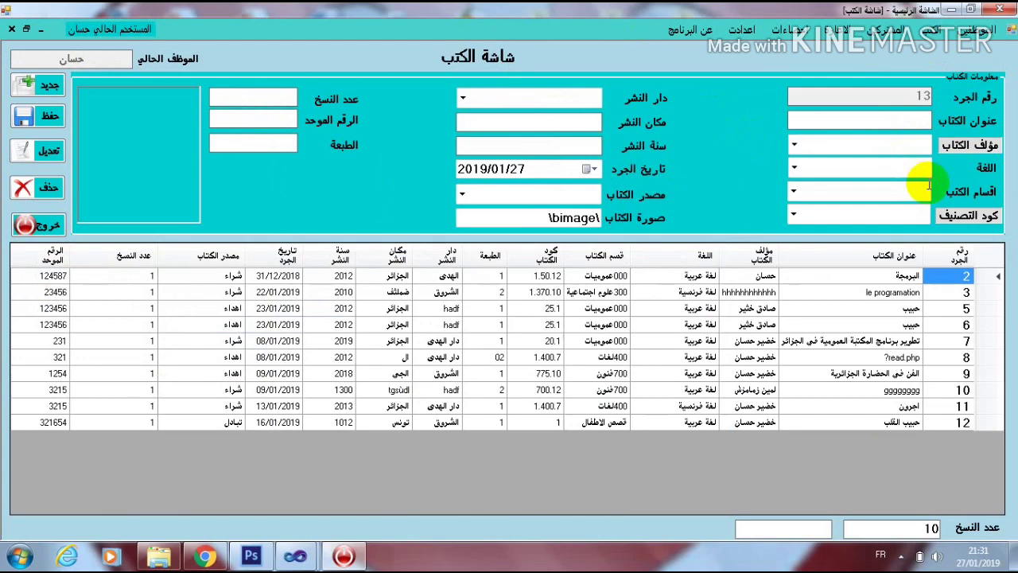
pyautogui.click(969, 216)
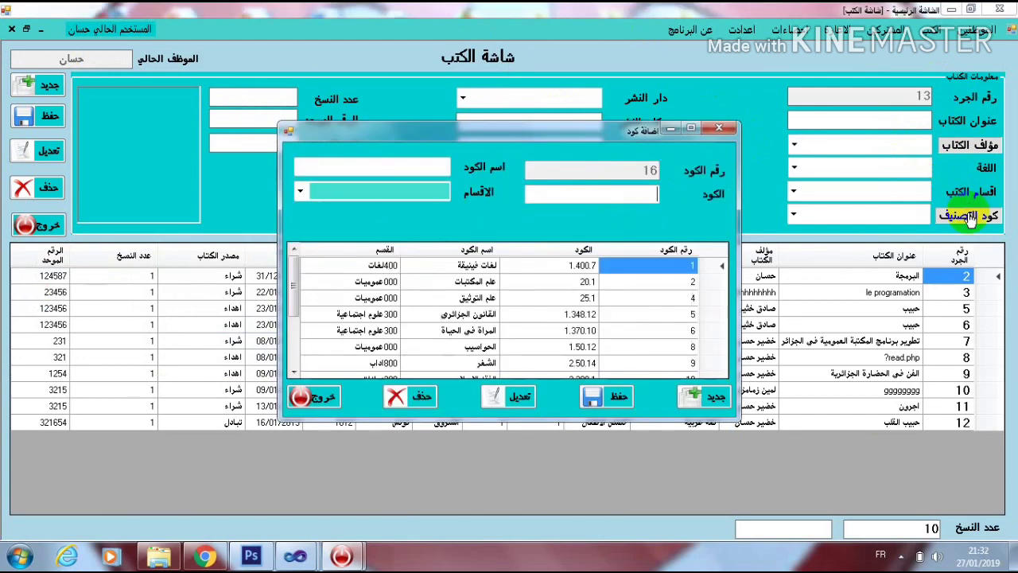
pyautogui.click(716, 130)
pyautogui.click(645, 98)
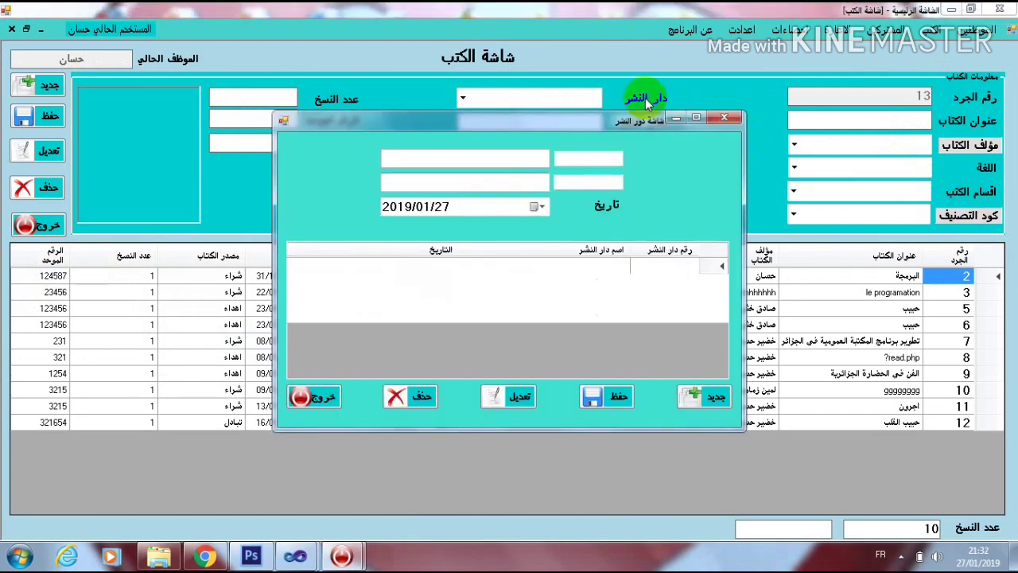
pyautogui.click(725, 120)
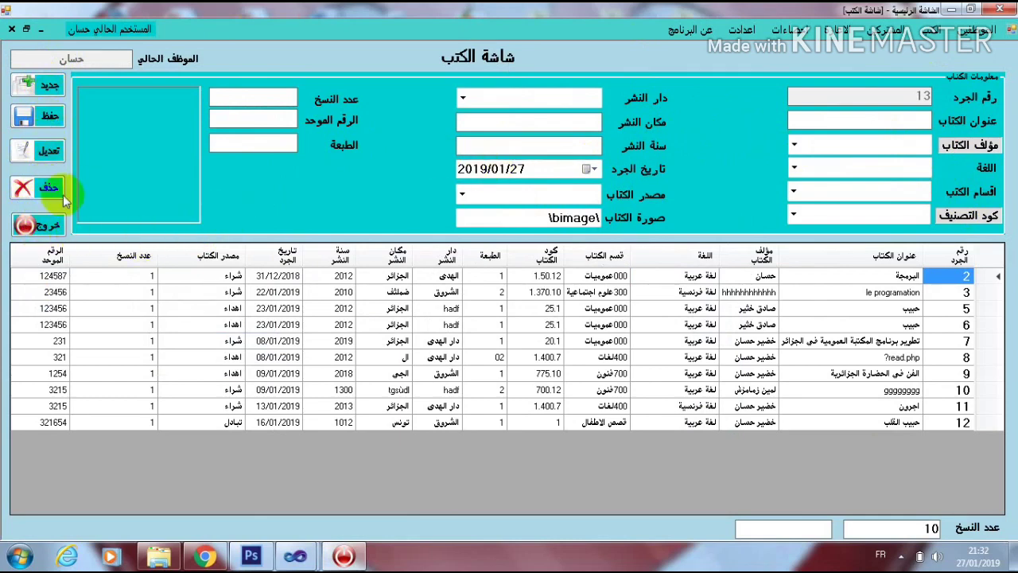
pyautogui.click(53, 221)
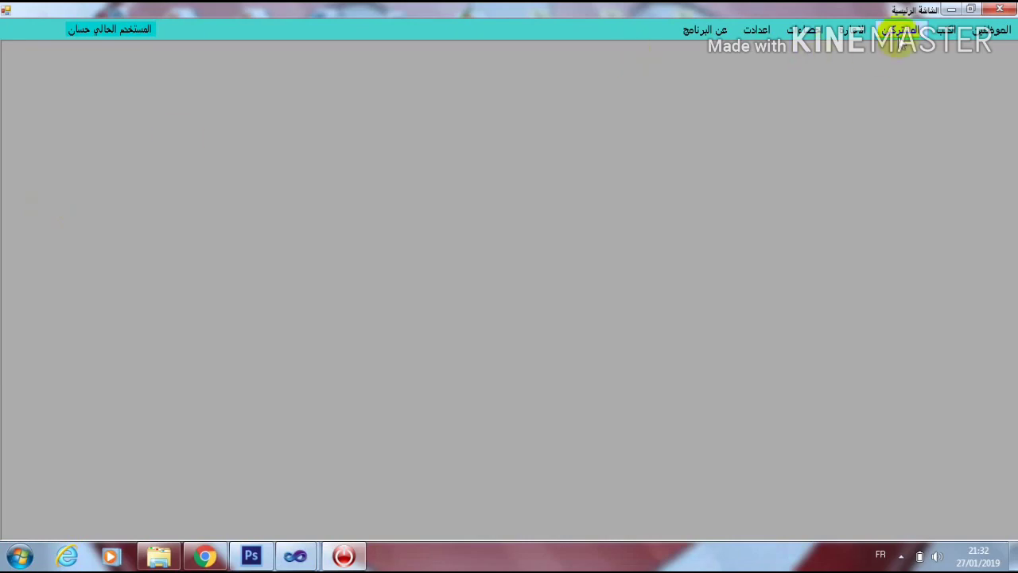
# Open the new subscriber screen and view its linked birth province and birth municipality forms, closing each one
pyautogui.click(904, 30)
pyautogui.click(899, 49)
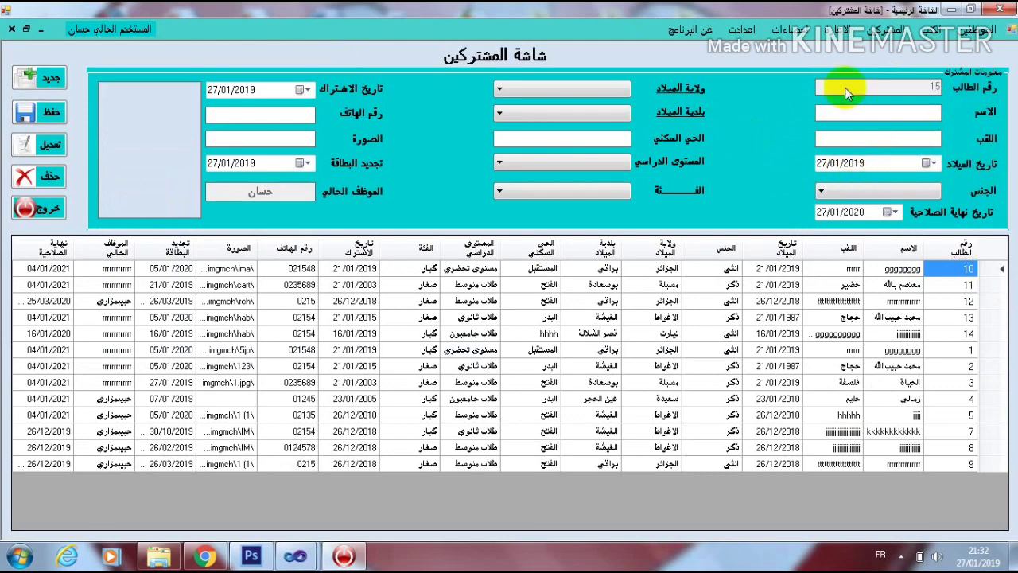
pyautogui.click(665, 90)
pyautogui.click(716, 115)
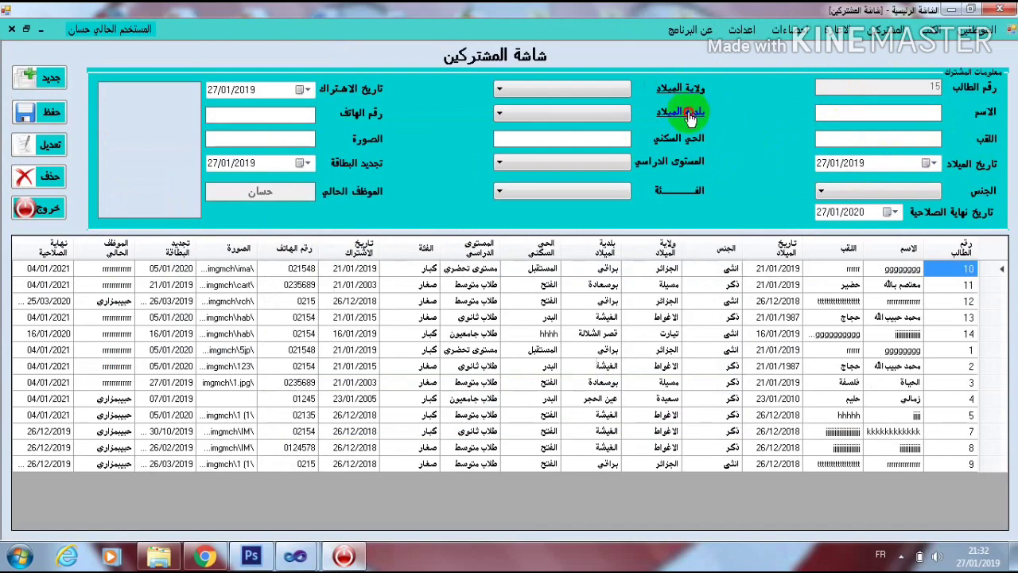
pyautogui.click(692, 116)
pyautogui.click(740, 118)
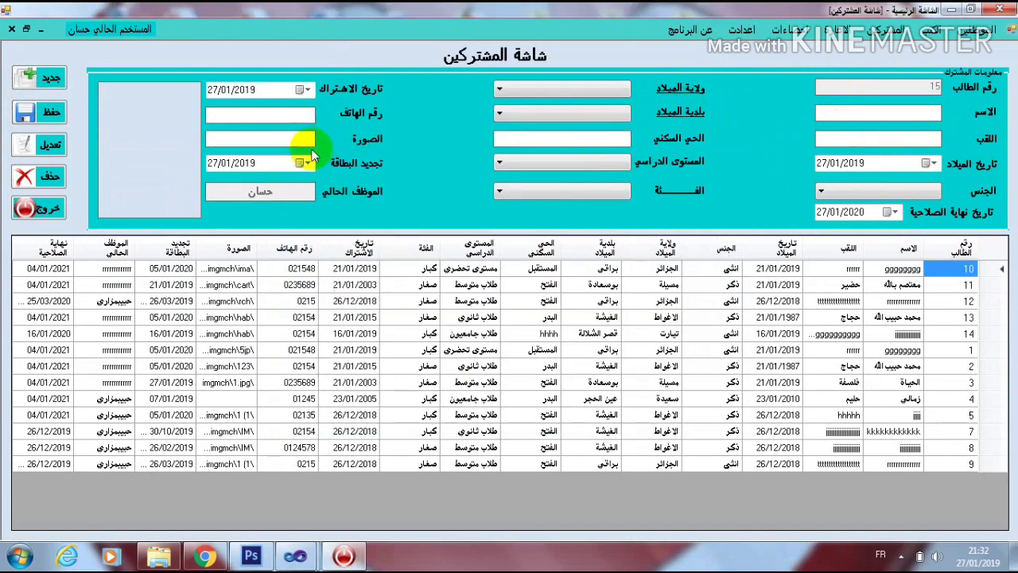
# View the subscriber photo picker without choosing a file, and exit the subscriber screen
pyautogui.click(141, 121)
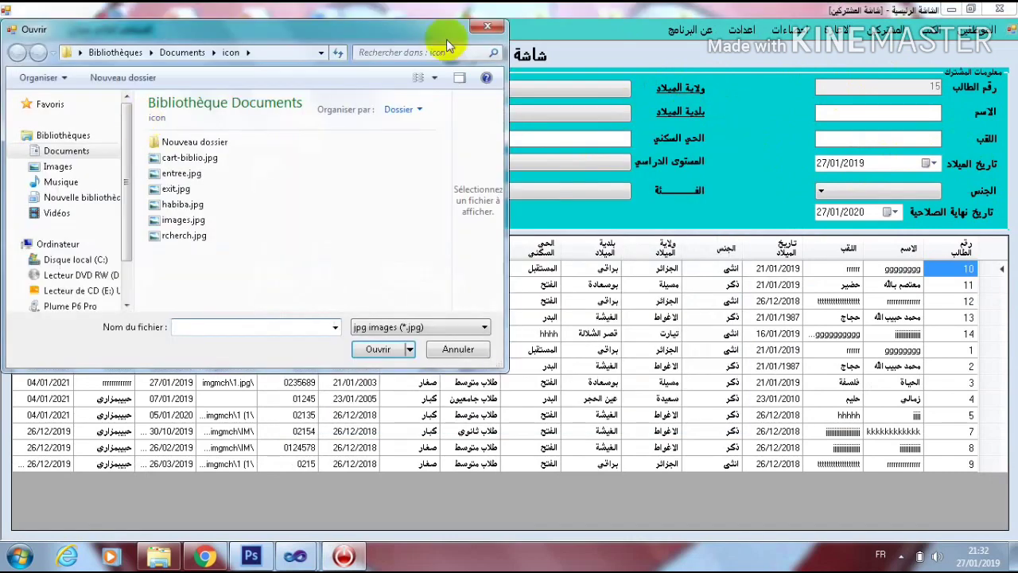
pyautogui.click(488, 26)
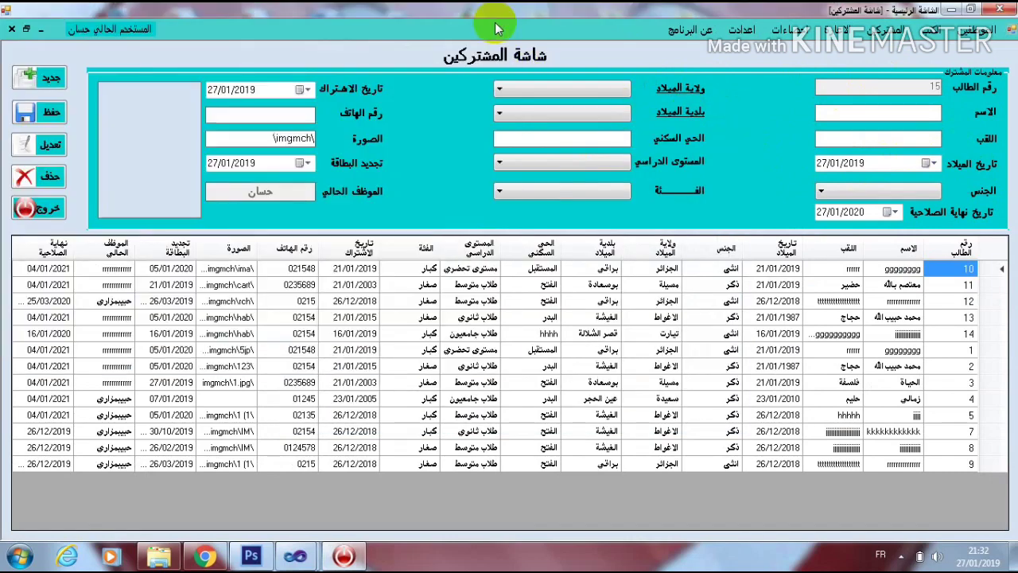
pyautogui.click(49, 209)
# Search the library's books by inventory number (بحث الكتب حسب رقم الجرد) with the value 3
pyautogui.click(943, 35)
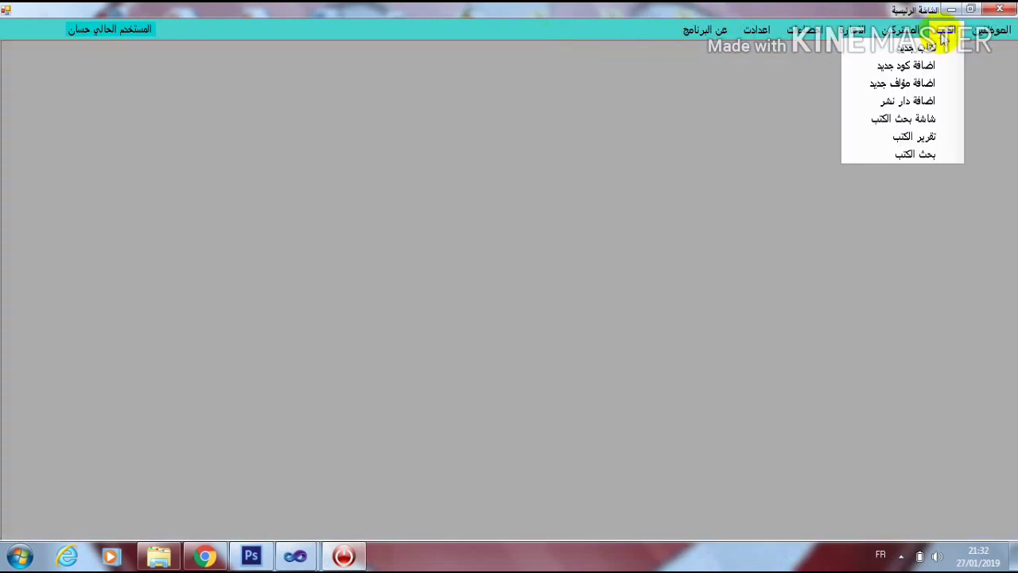
pyautogui.click(914, 118)
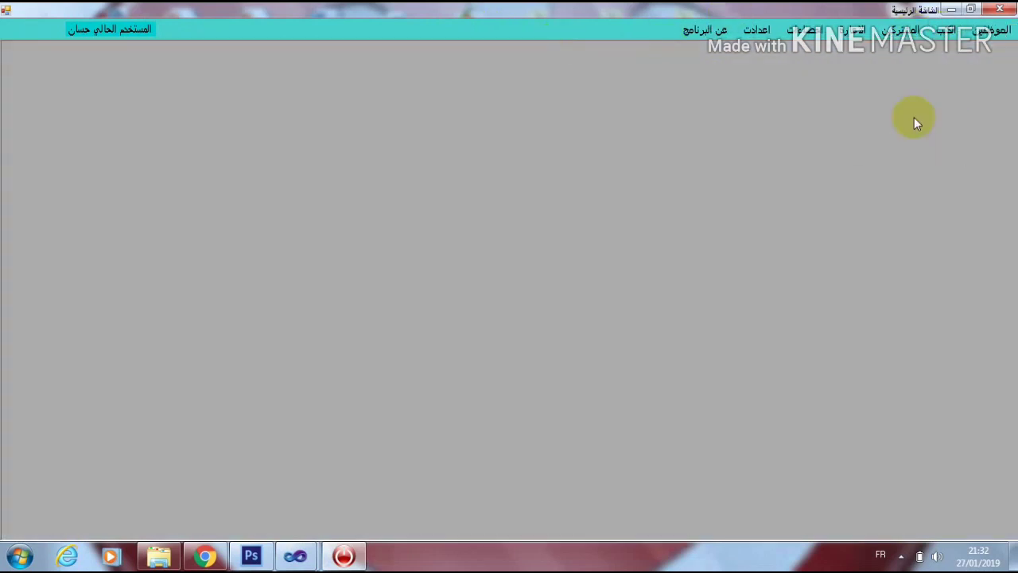
pyautogui.click(747, 88)
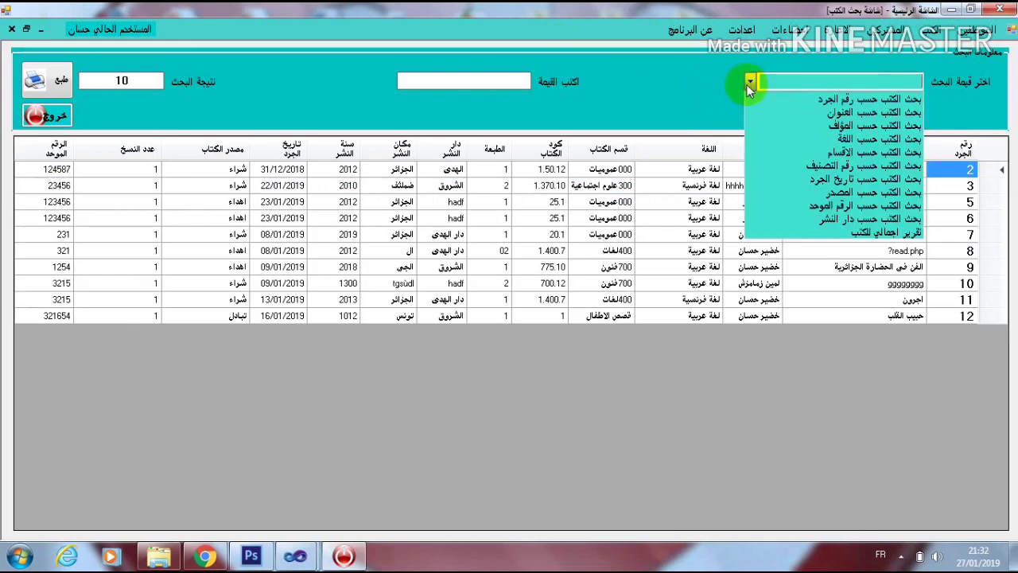
pyautogui.click(782, 96)
pyautogui.click(513, 83)
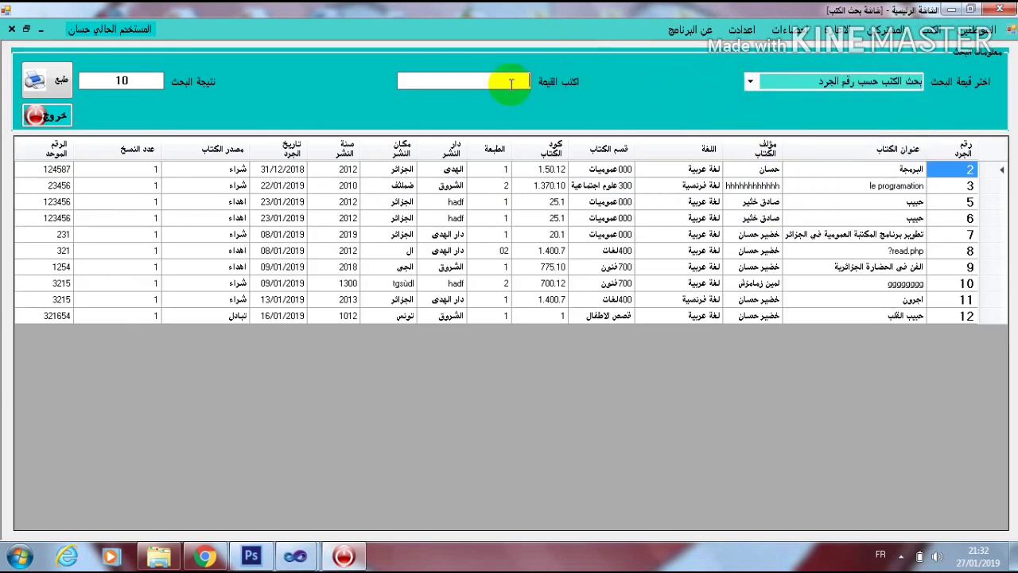
pyautogui.write('3')
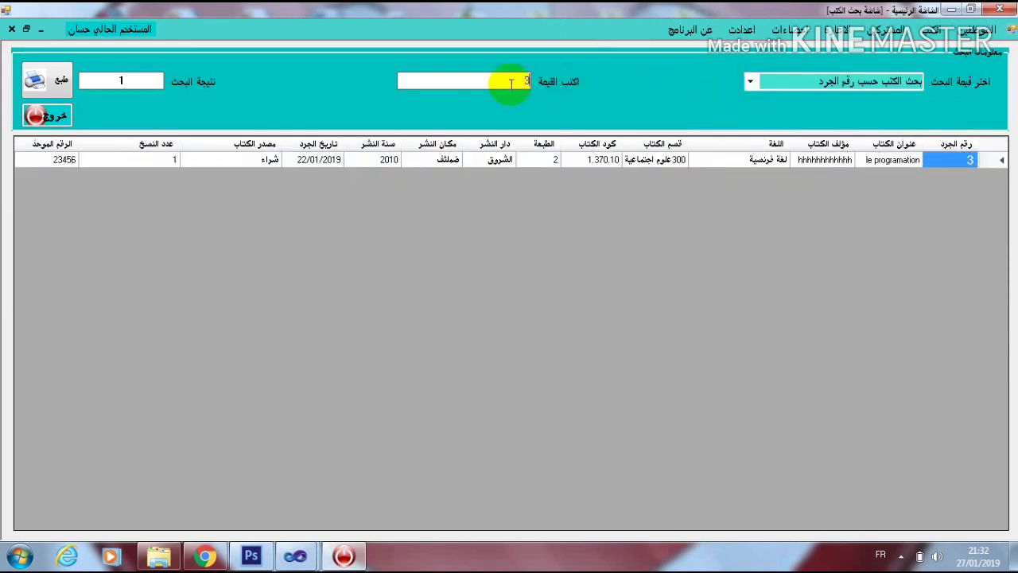
# Generate the printable report of the book search results and close it after viewing
pyautogui.click(58, 86)
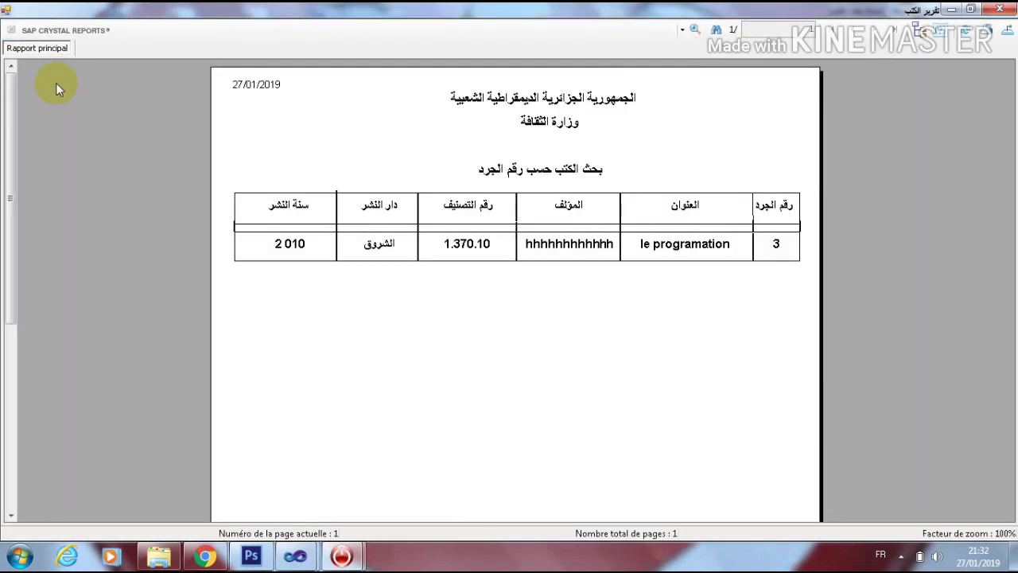
pyautogui.click(1000, 10)
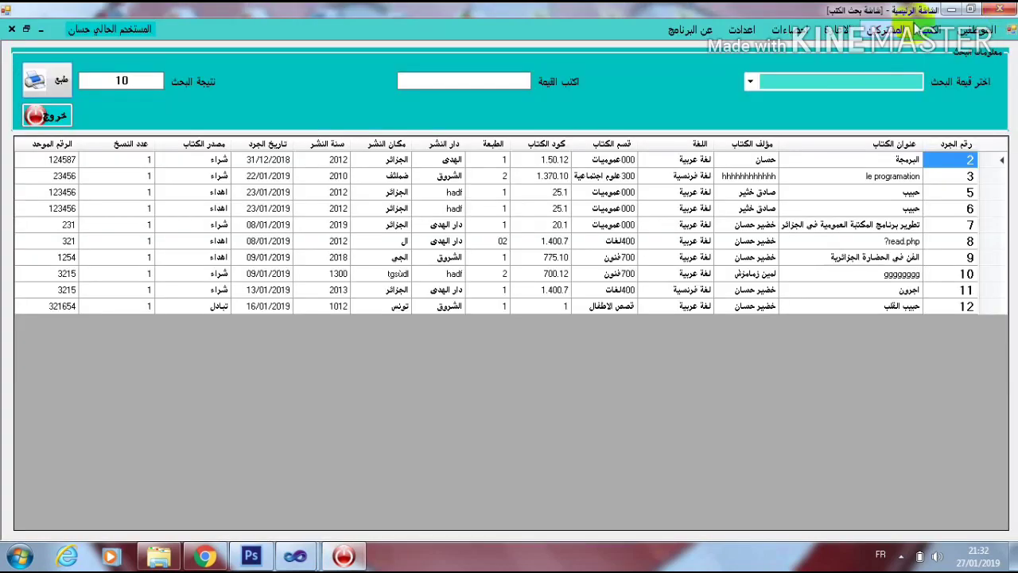
# Open the subscriber search screen and set the start date (من) to 2018/01/27
pyautogui.click(856, 30)
pyautogui.click(883, 30)
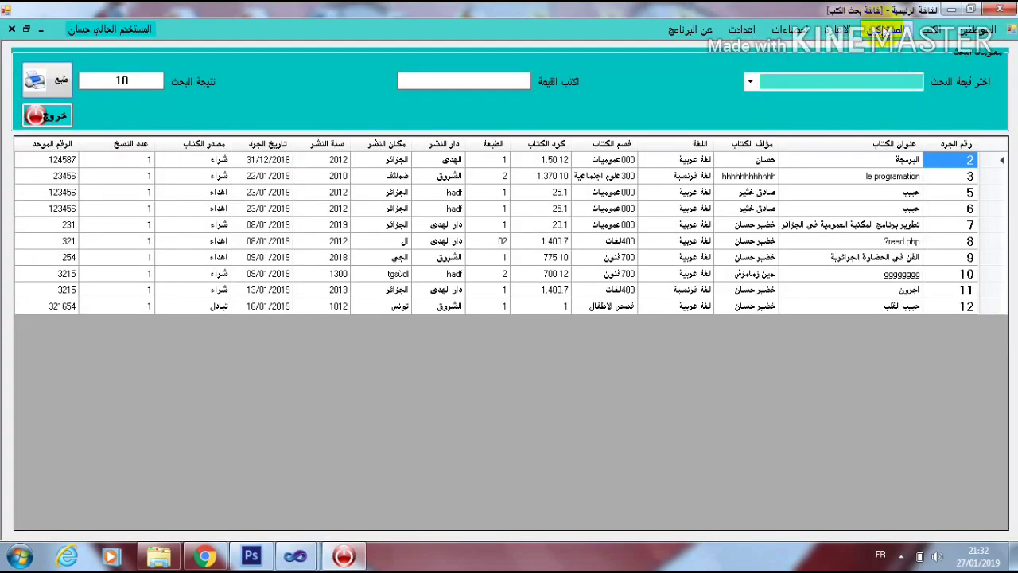
pyautogui.click(883, 30)
pyautogui.click(867, 65)
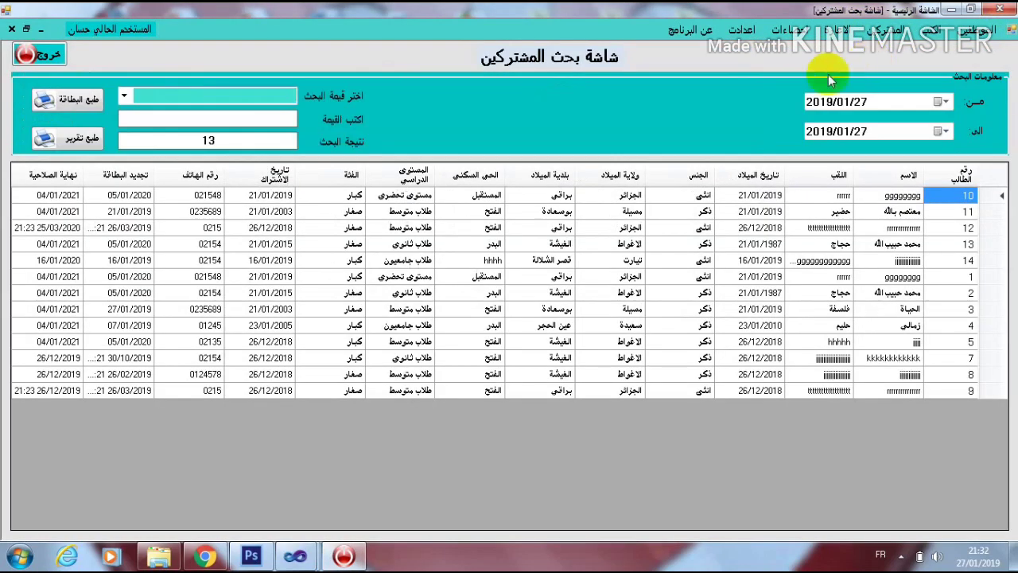
pyautogui.click(814, 103)
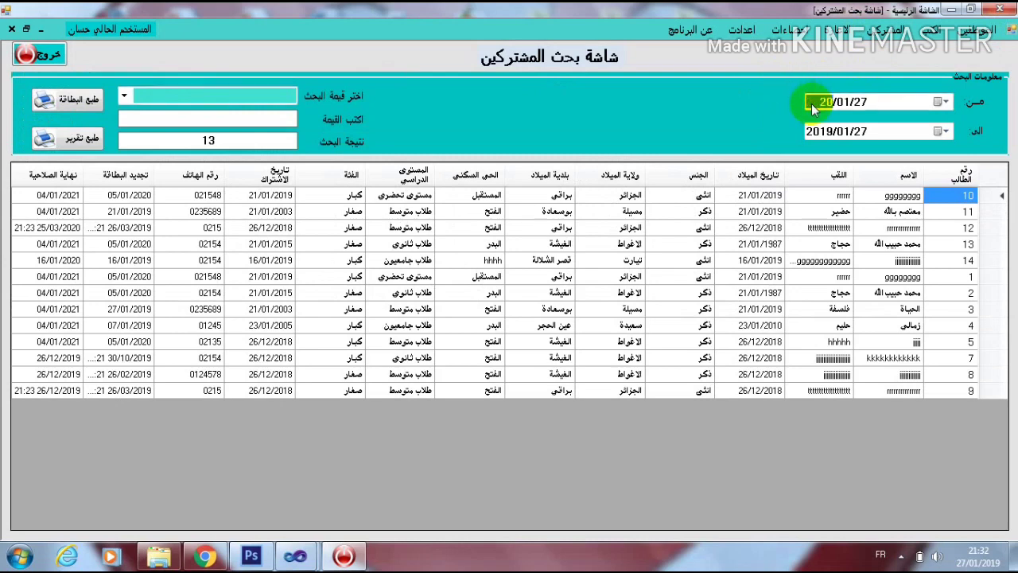
# Search subscribers by student number (بحث المشتركين حسب رقم الطالب), entering a student number, and preview the matching reader card (طبع البطاقة)
pyautogui.click(127, 96)
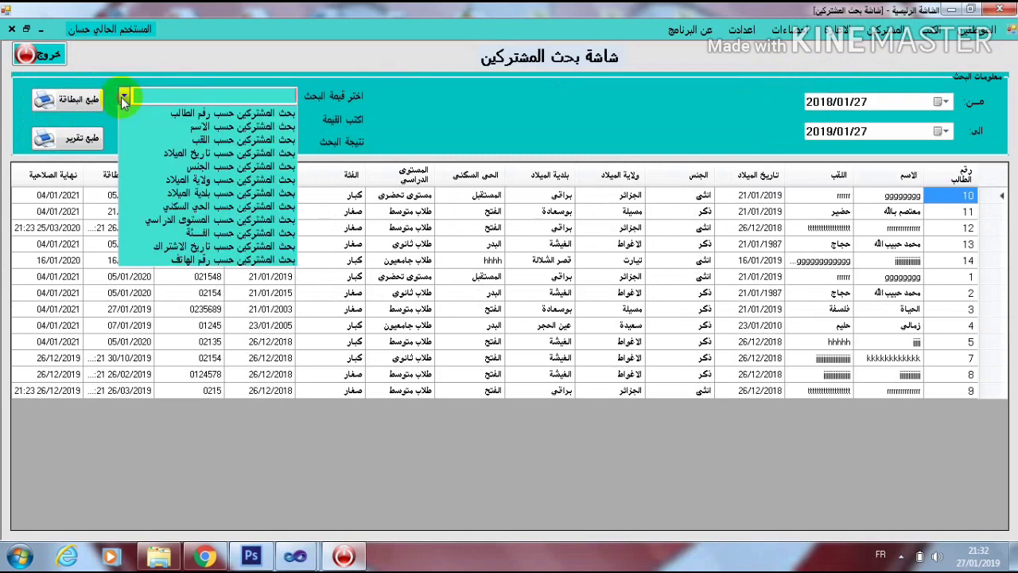
pyautogui.click(186, 116)
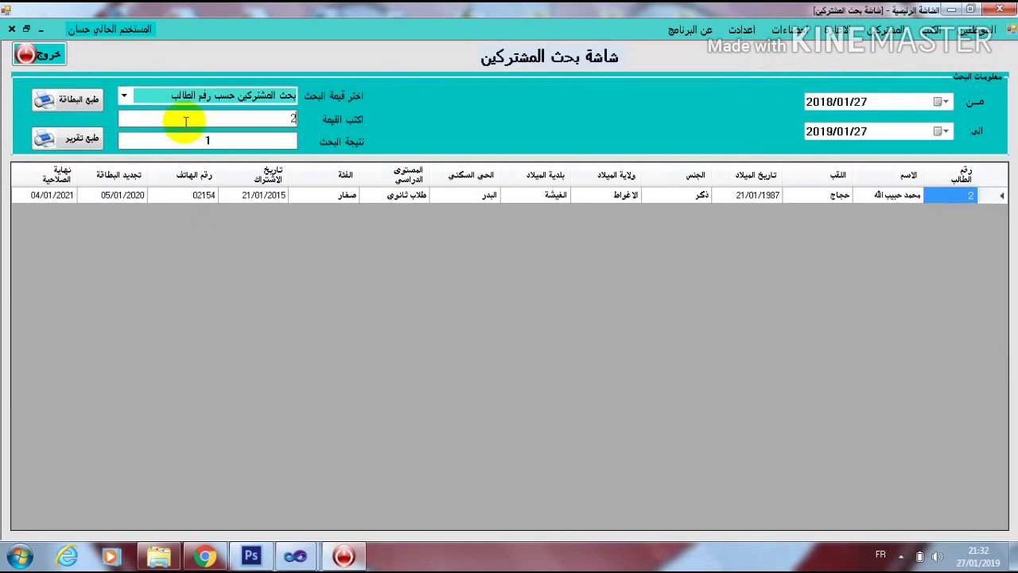
pyautogui.click(79, 103)
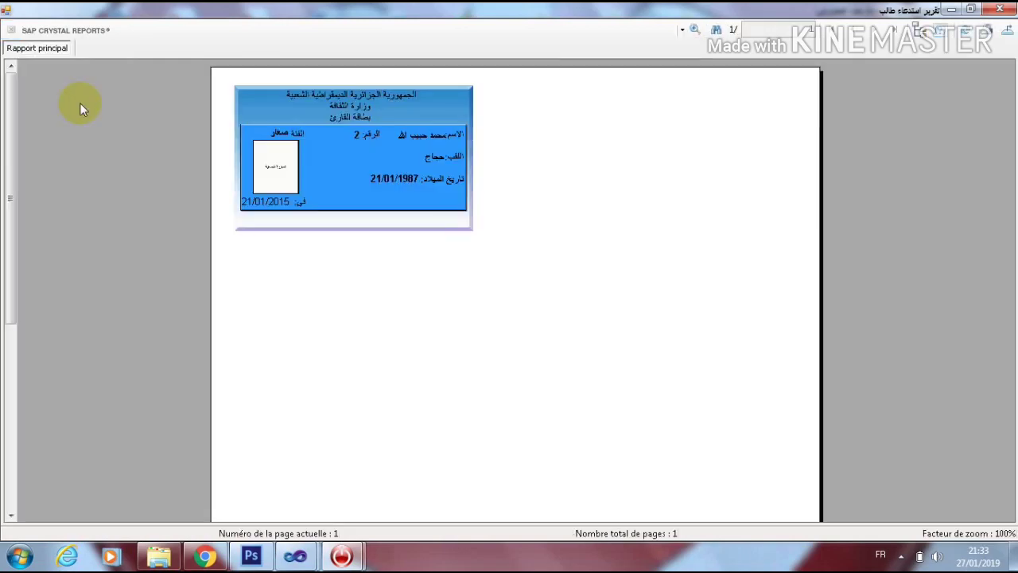
pyautogui.click(1000, 8)
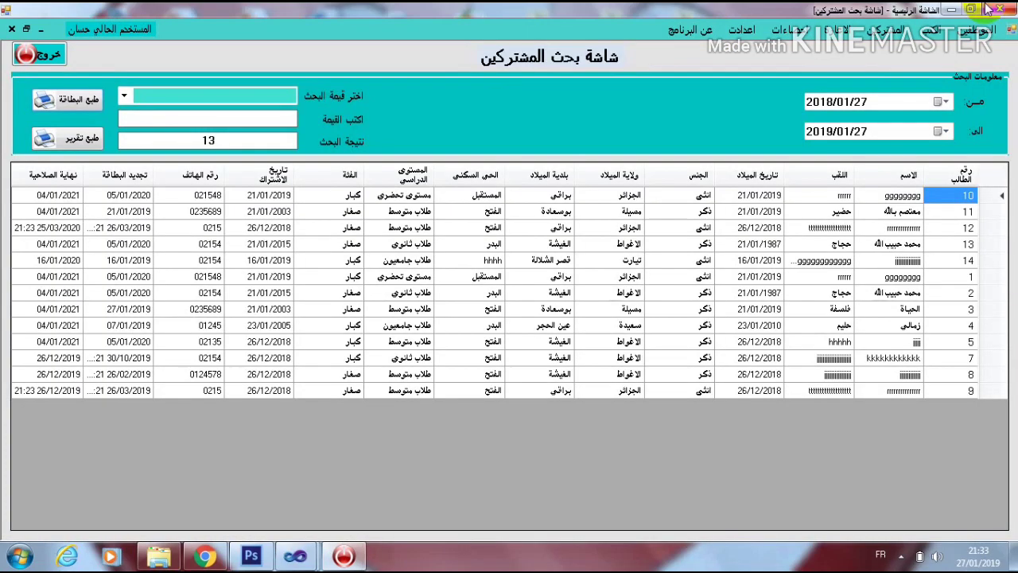
# Search by another subscriber's student number, preview the subscriber report (طبع تقرير), and close it
pyautogui.click(132, 96)
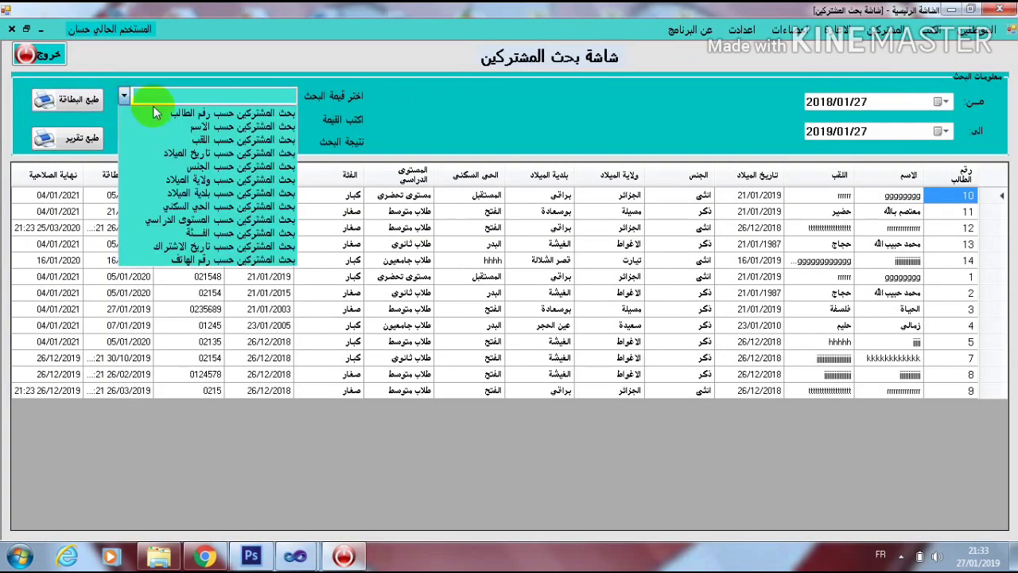
pyautogui.click(137, 107)
pyautogui.click(167, 117)
pyautogui.write('3')
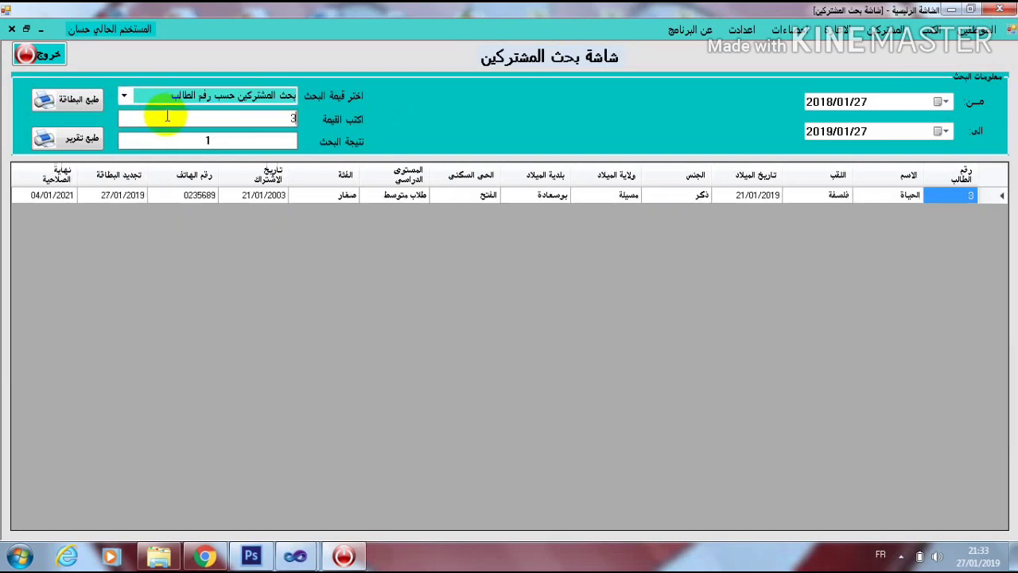
pyautogui.click(76, 142)
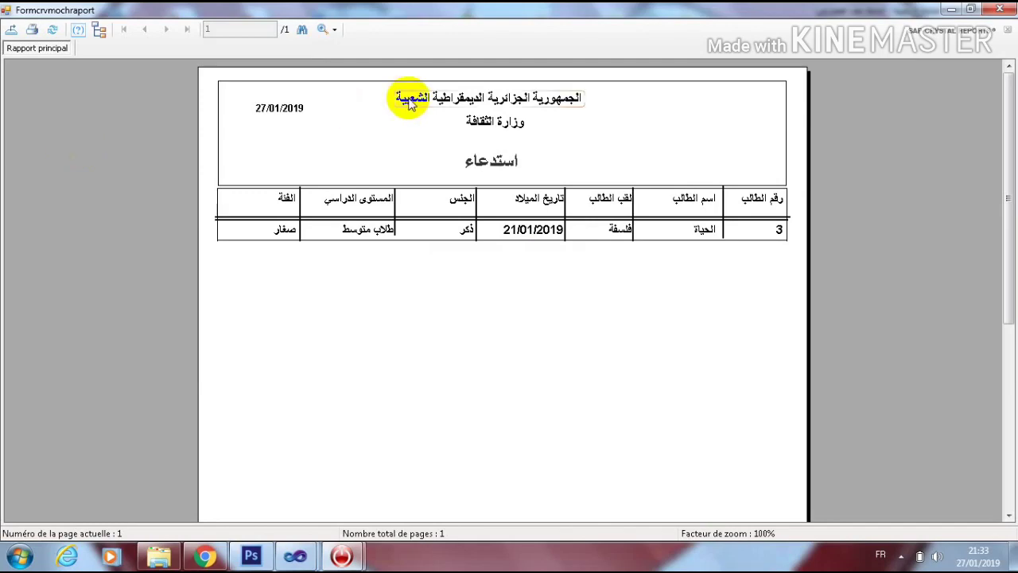
pyautogui.click(997, 10)
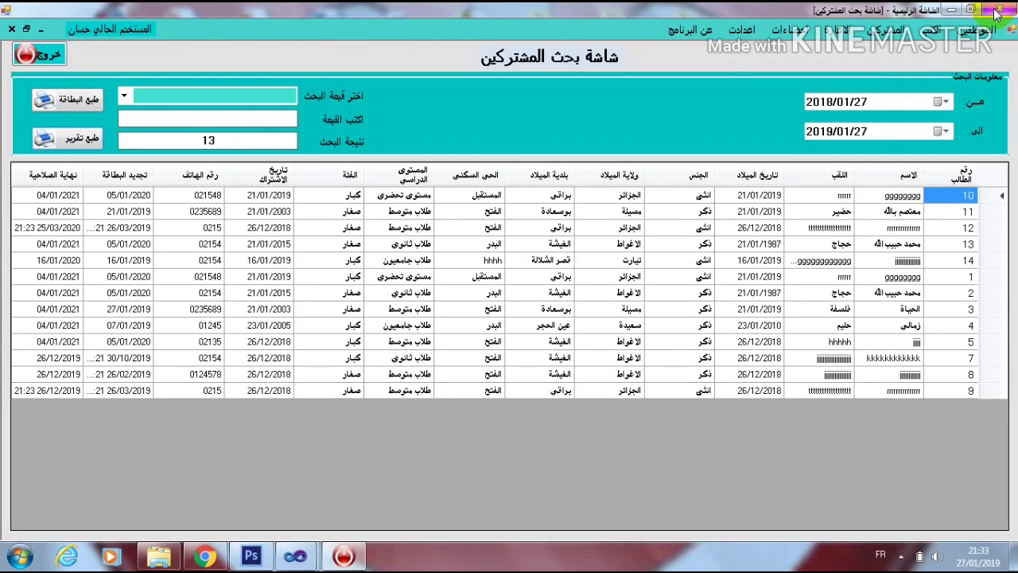
# Record a loan of book number 2 to a subscriber, entering the student number and choosing the internal loan type (اعارة داخلية)
pyautogui.click(846, 29)
pyautogui.click(831, 47)
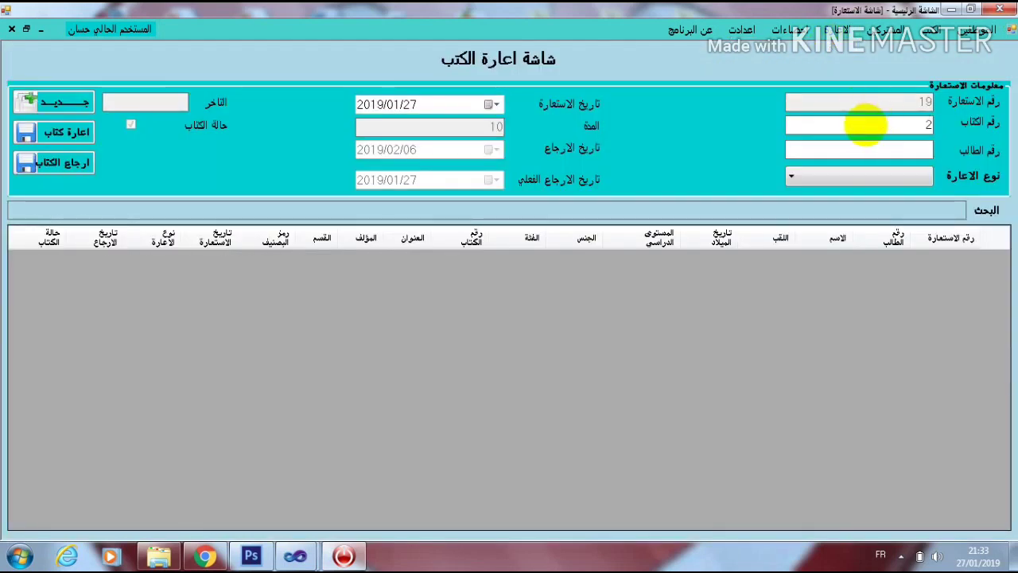
pyautogui.click(884, 149)
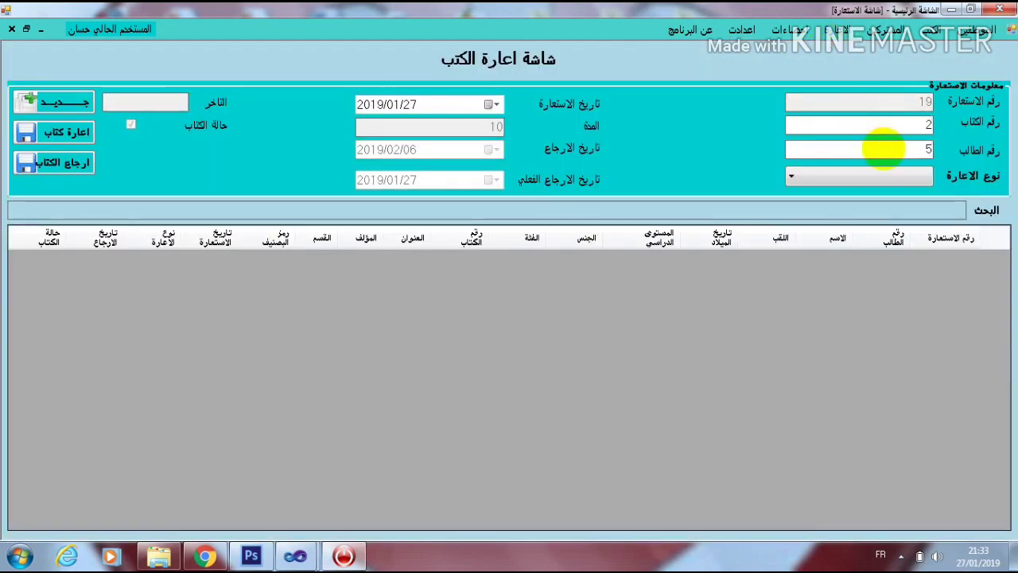
pyautogui.click(831, 177)
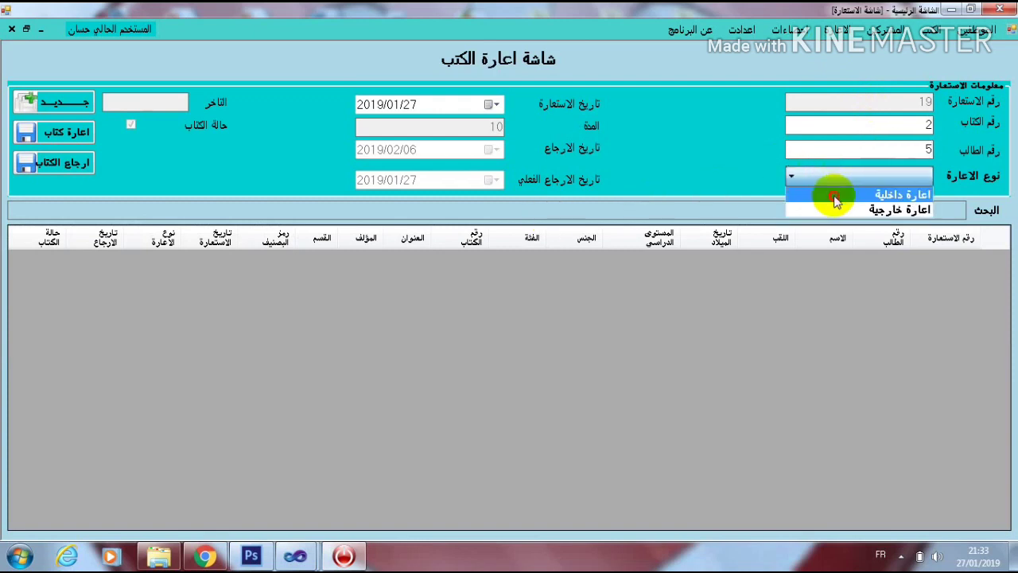
pyautogui.click(834, 196)
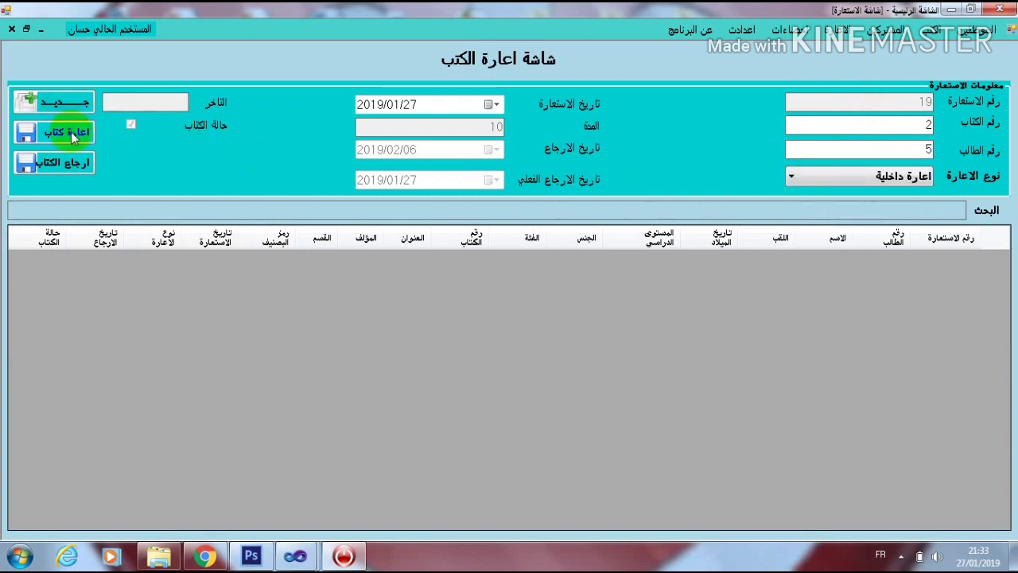
pyautogui.click(71, 137)
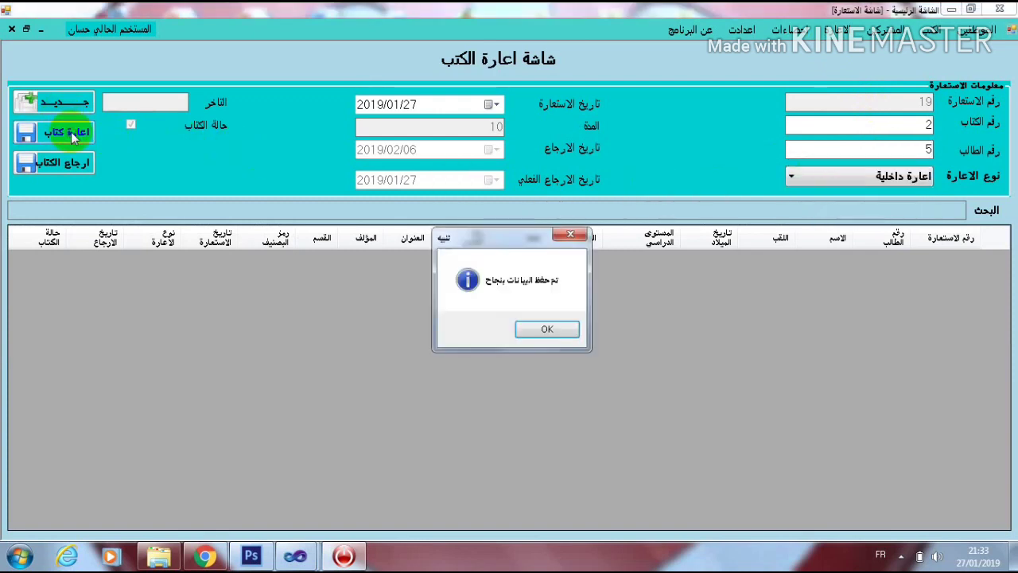
pyautogui.click(533, 333)
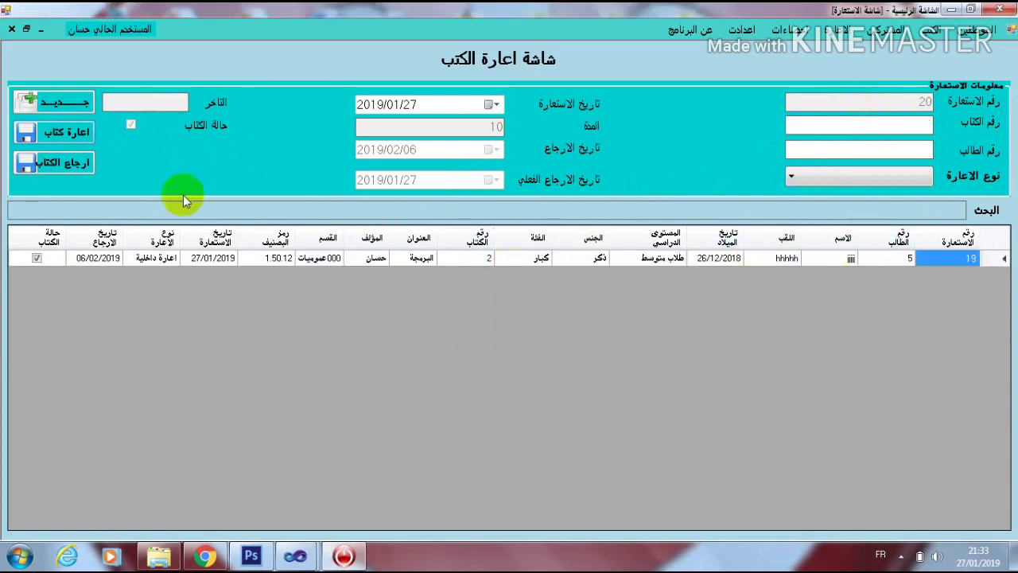
# Open the book return screen and return book number 2
pyautogui.click(75, 165)
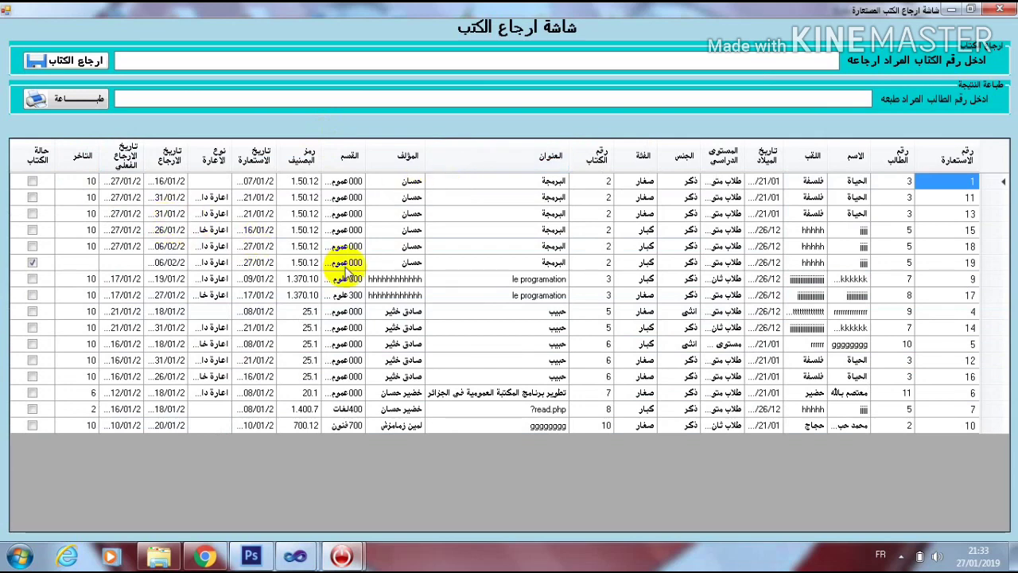
pyautogui.click(585, 64)
pyautogui.write('2')
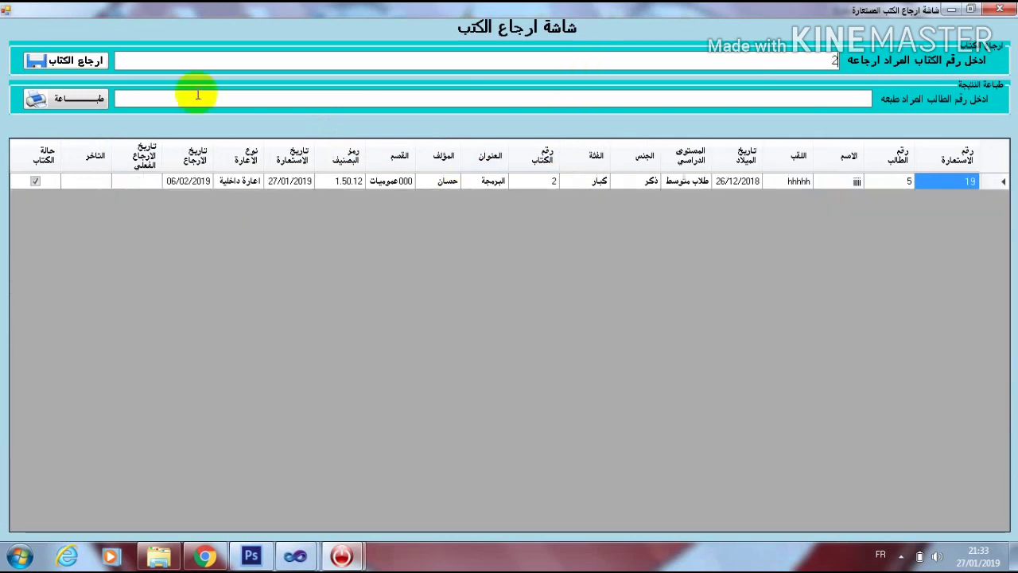
pyautogui.click(77, 64)
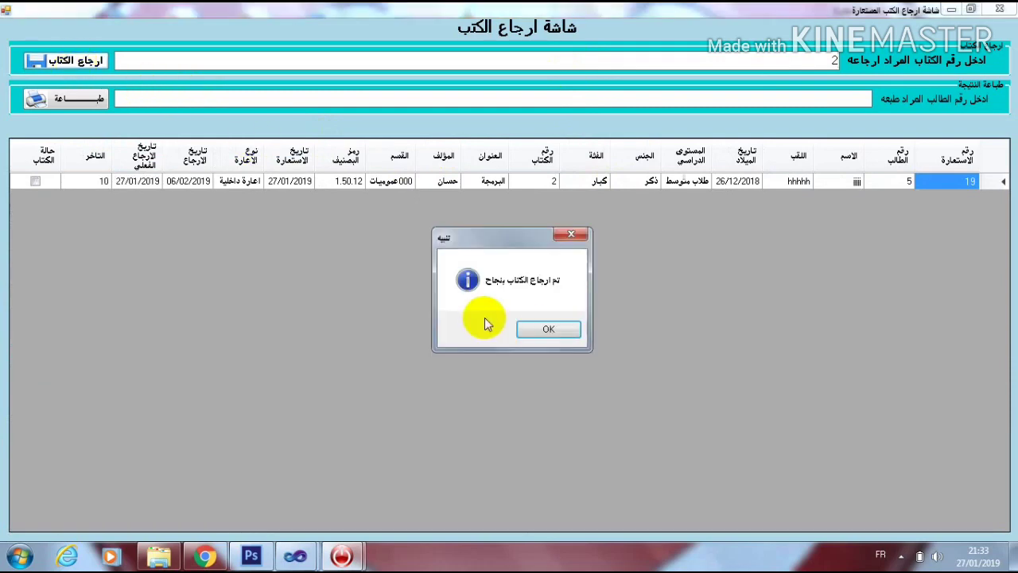
pyautogui.click(544, 334)
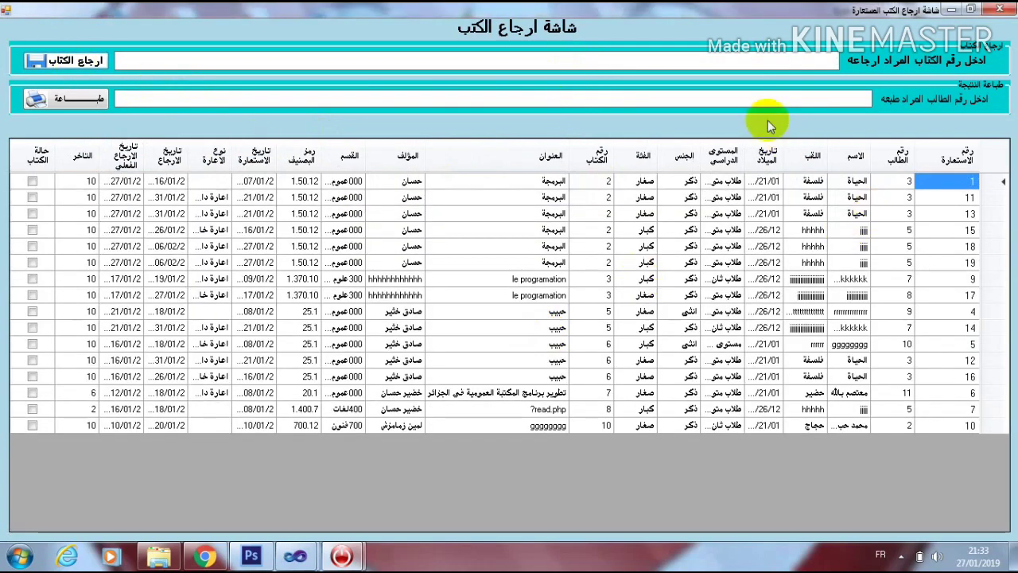
# Filter the loans by a subscriber's student number, preview the loan report, and close both the report and the return screen
pyautogui.click(744, 96)
pyautogui.write('3')
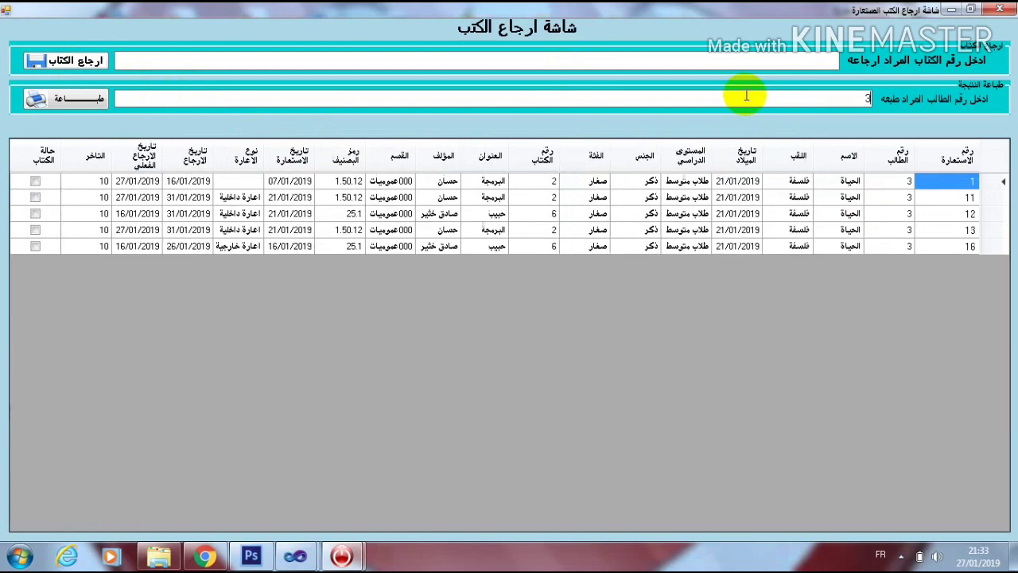
pyautogui.click(85, 96)
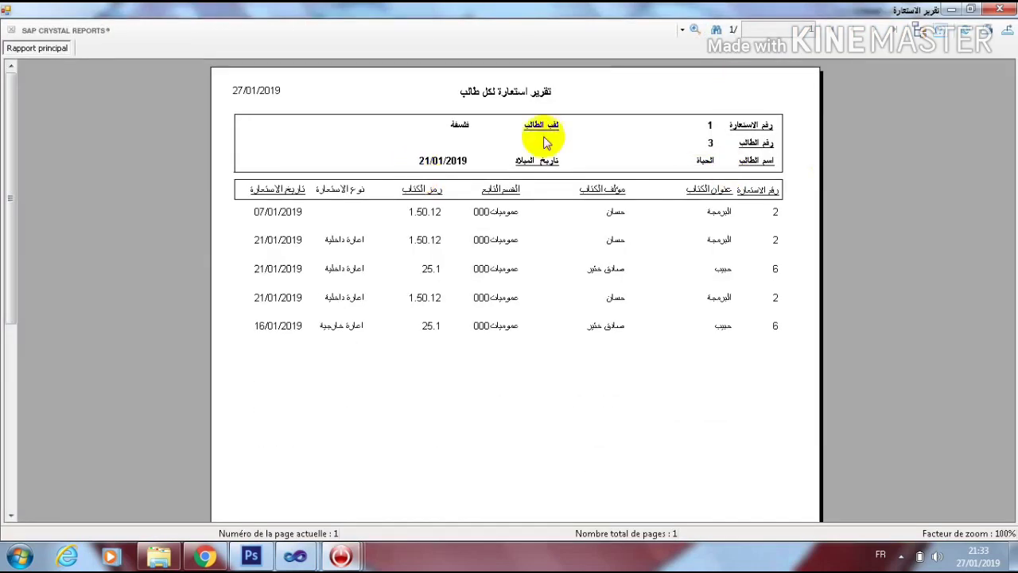
pyautogui.click(1007, 9)
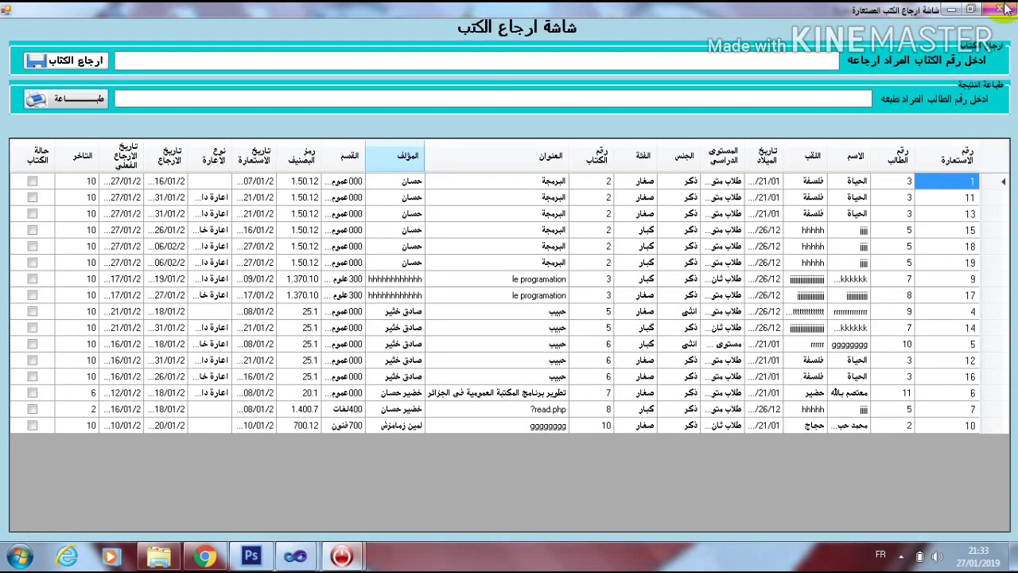
pyautogui.click(1007, 8)
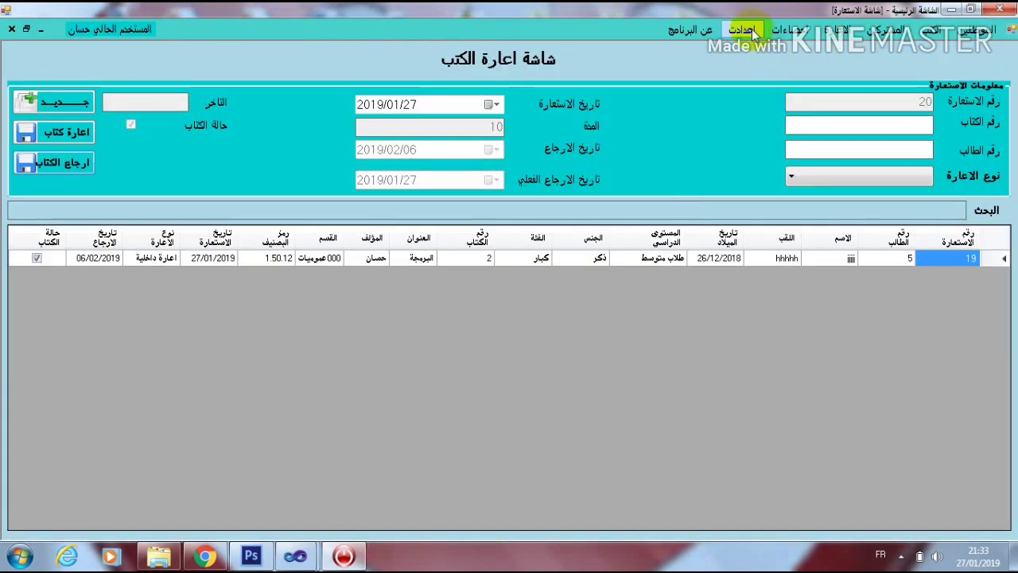
# View the statistics of book counts per section and exit that window
pyautogui.click(776, 32)
pyautogui.click(784, 42)
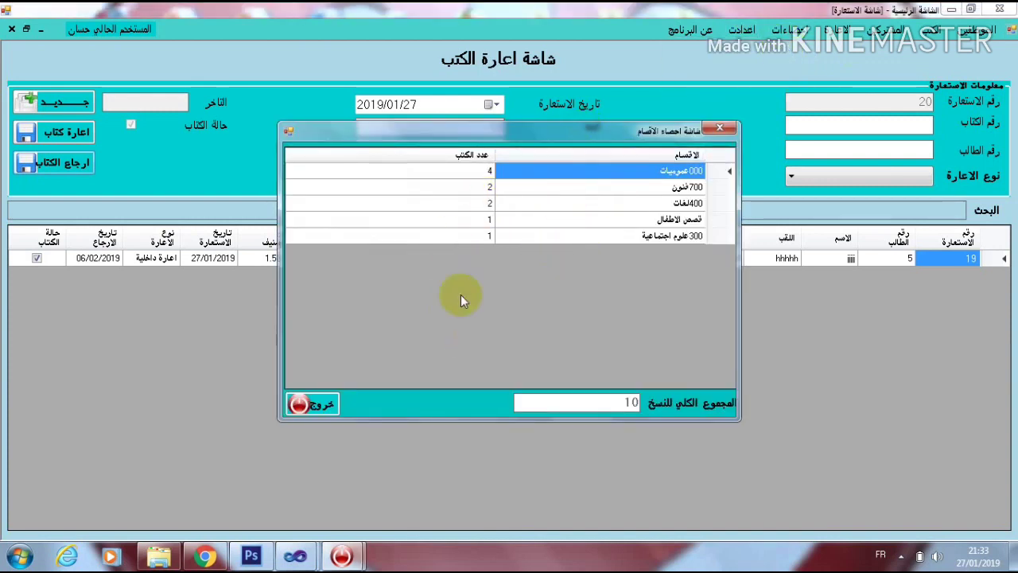
pyautogui.click(318, 404)
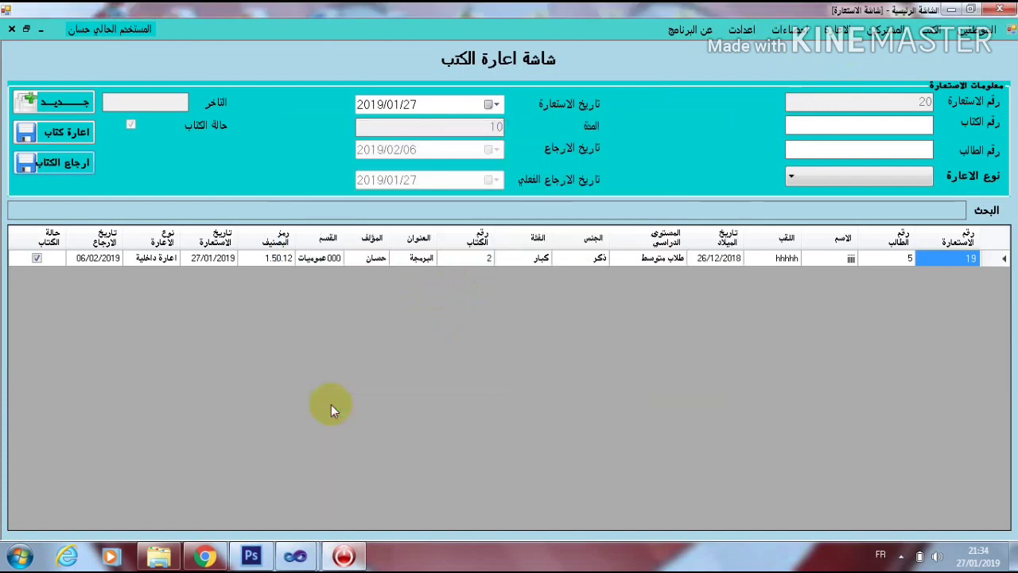